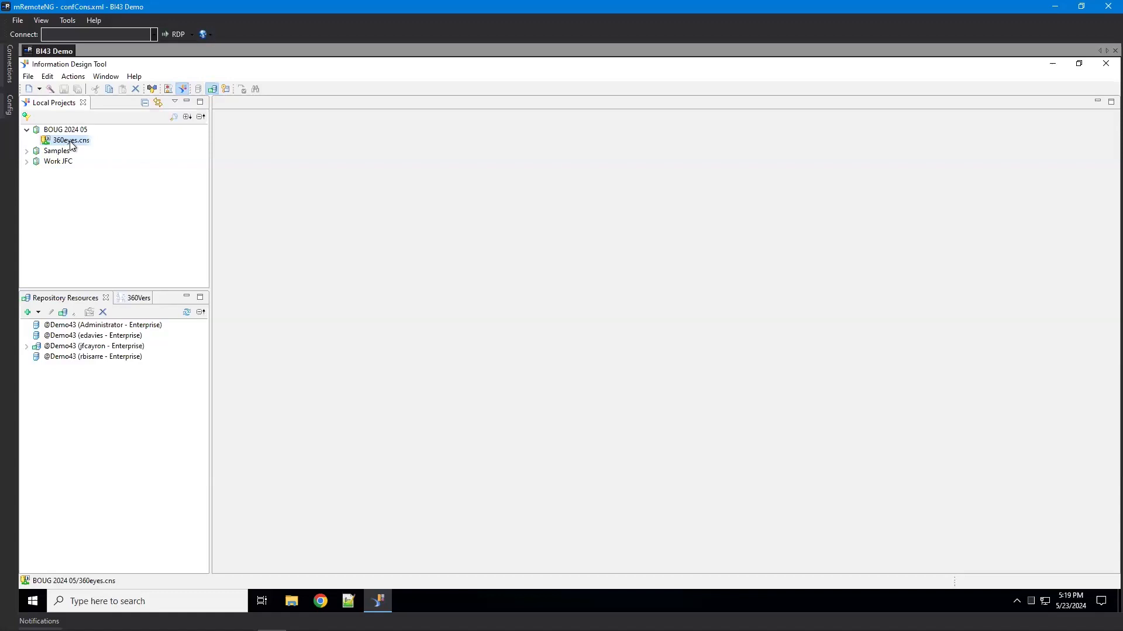
Step: Create a single-source data foundation named BOUG Demo from the 360eyes.cns connection
{"action": "right_click", "coordinate": [72, 145]}
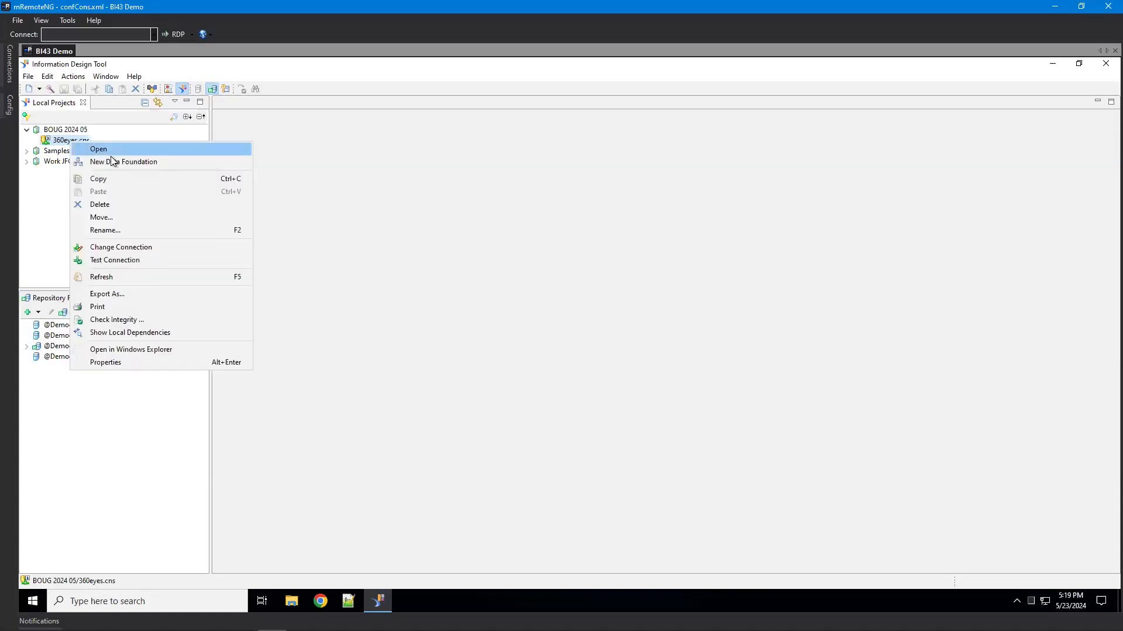
{"action": "left_click", "coordinate": [163, 165]}
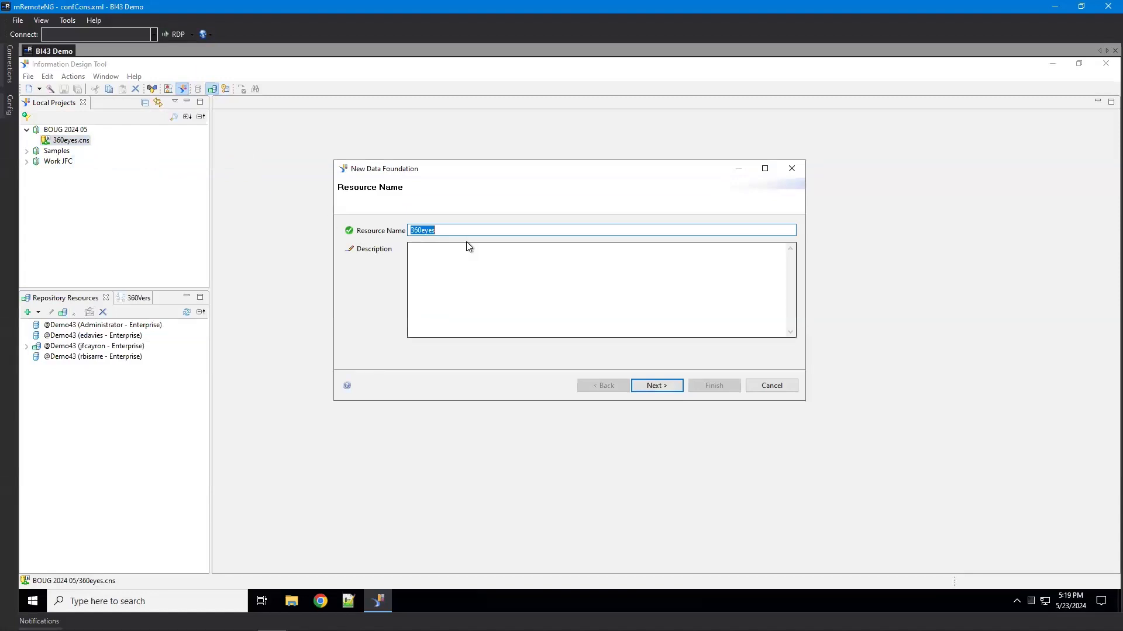
{"action": "left_click", "coordinate": [449, 232]}
{"action": "key", "text": "ctrl+a"}
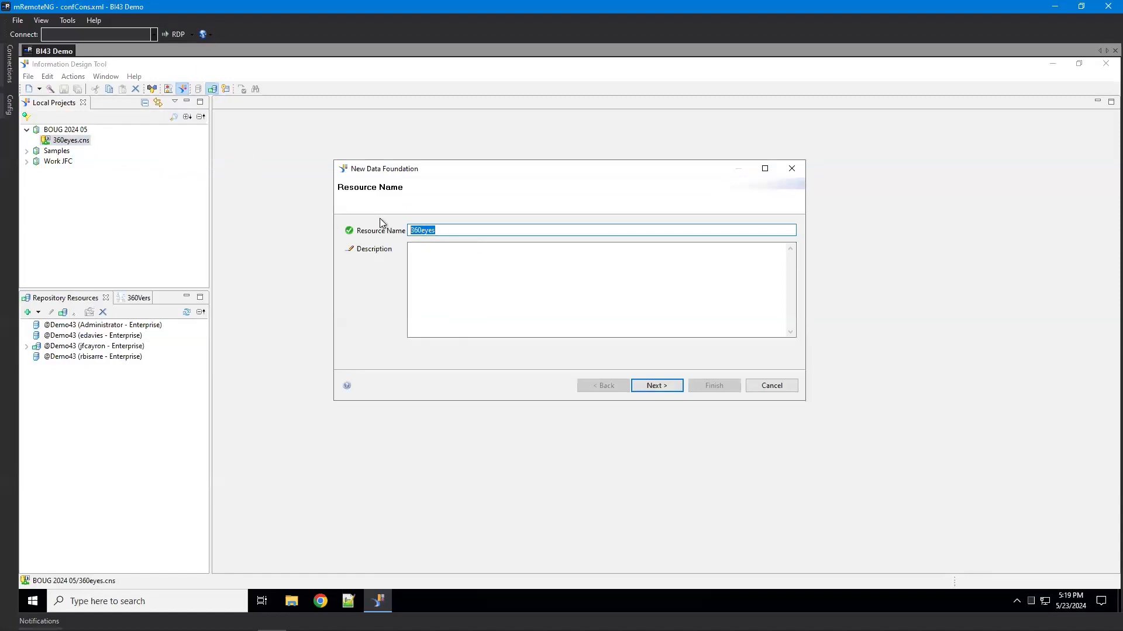
{"action": "type", "text": "BOUG Demo"}
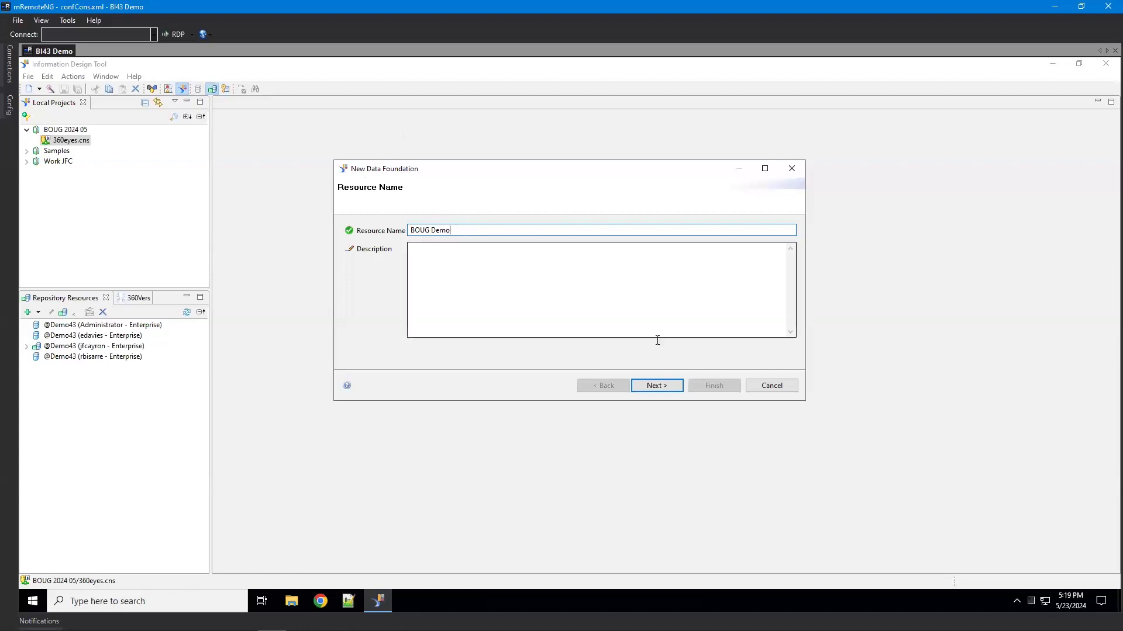
{"action": "left_click", "coordinate": [656, 386]}
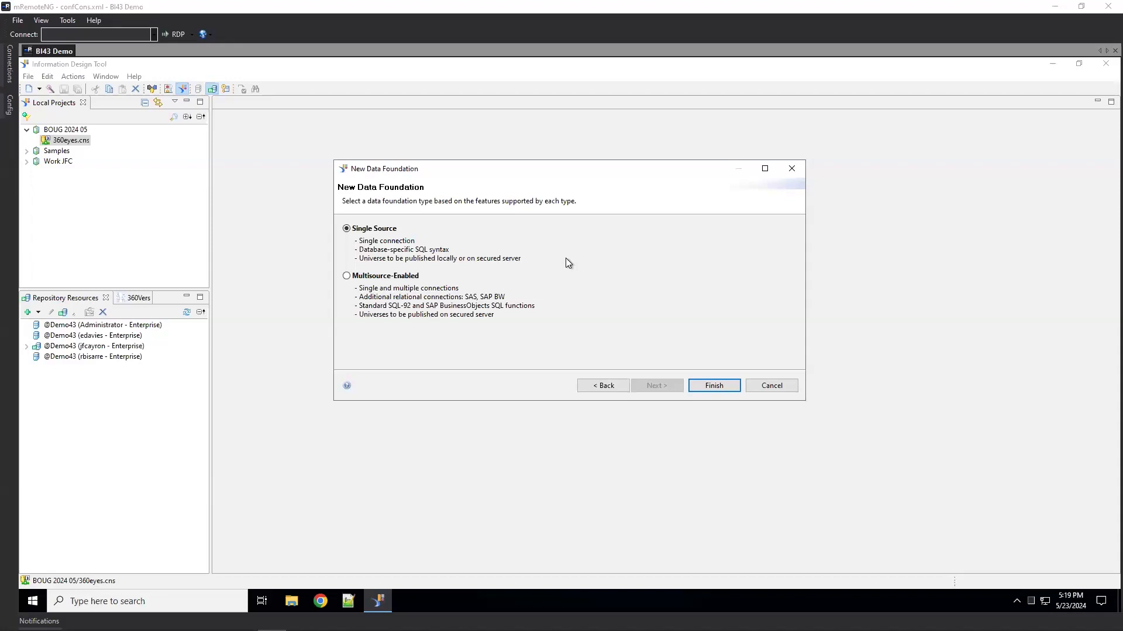
{"action": "left_click", "coordinate": [718, 383]}
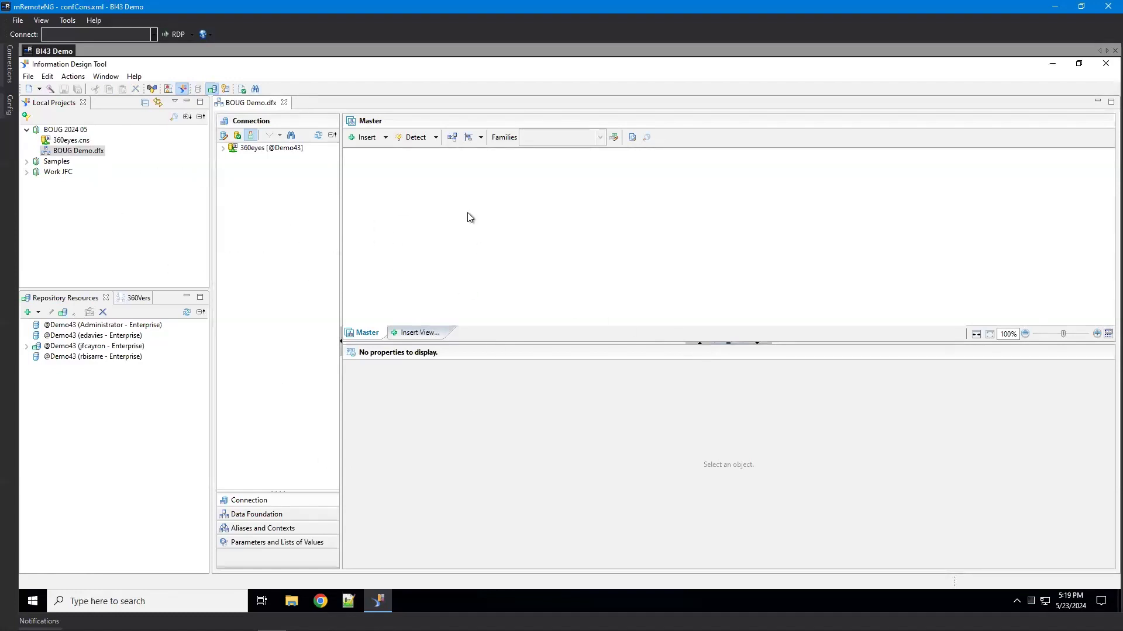
Step: Insert the EYE_DOCUMENT table from the 360Eyes dbo schema into the BOUG Demo data foundation
{"action": "left_click", "coordinate": [222, 149]}
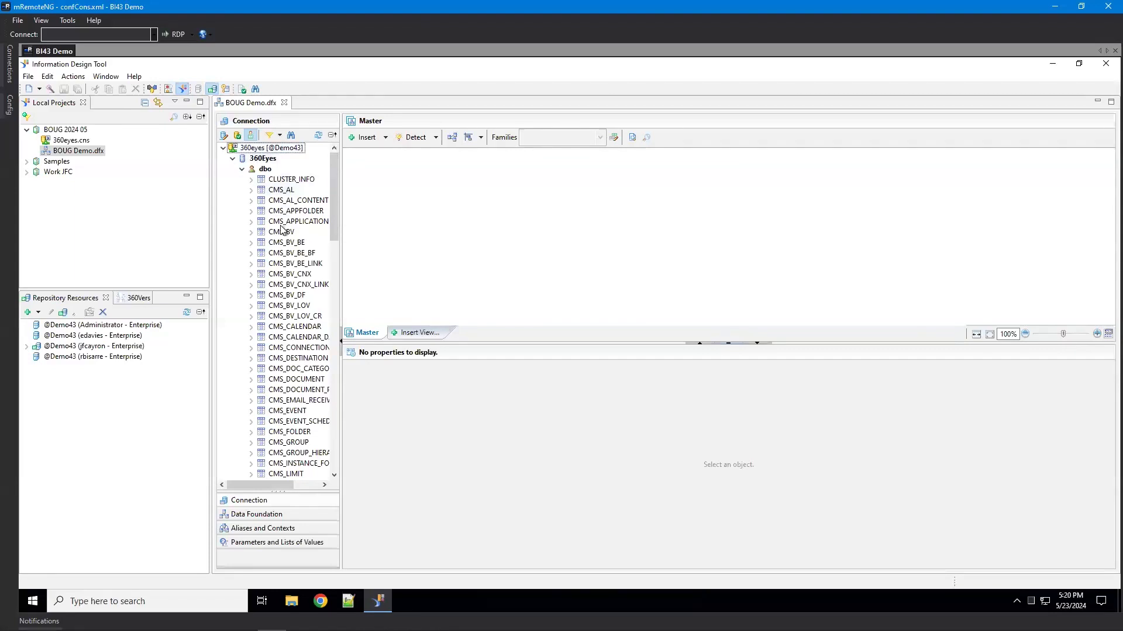
{"action": "scroll", "coordinate": [266, 389], "scroll_direction": "down", "scroll_amount": 2}
{"action": "scroll", "coordinate": [267, 389], "scroll_direction": "down", "scroll_amount": 13}
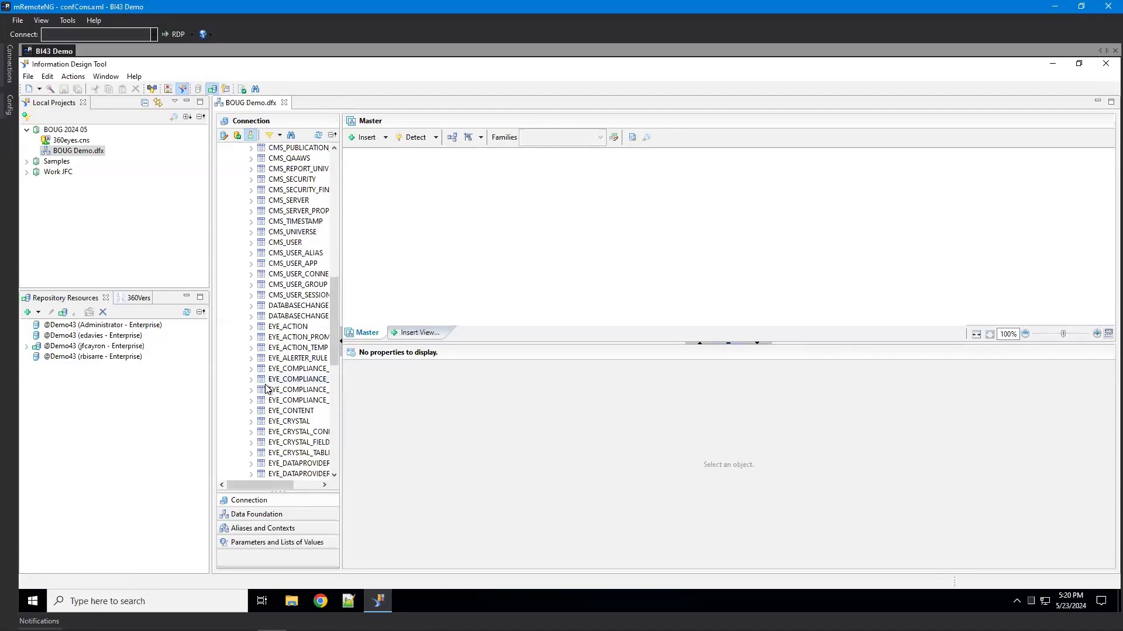
{"action": "scroll", "coordinate": [281, 280], "scroll_direction": "up", "scroll_amount": 2}
{"action": "scroll", "coordinate": [281, 280], "scroll_direction": "down", "scroll_amount": 5}
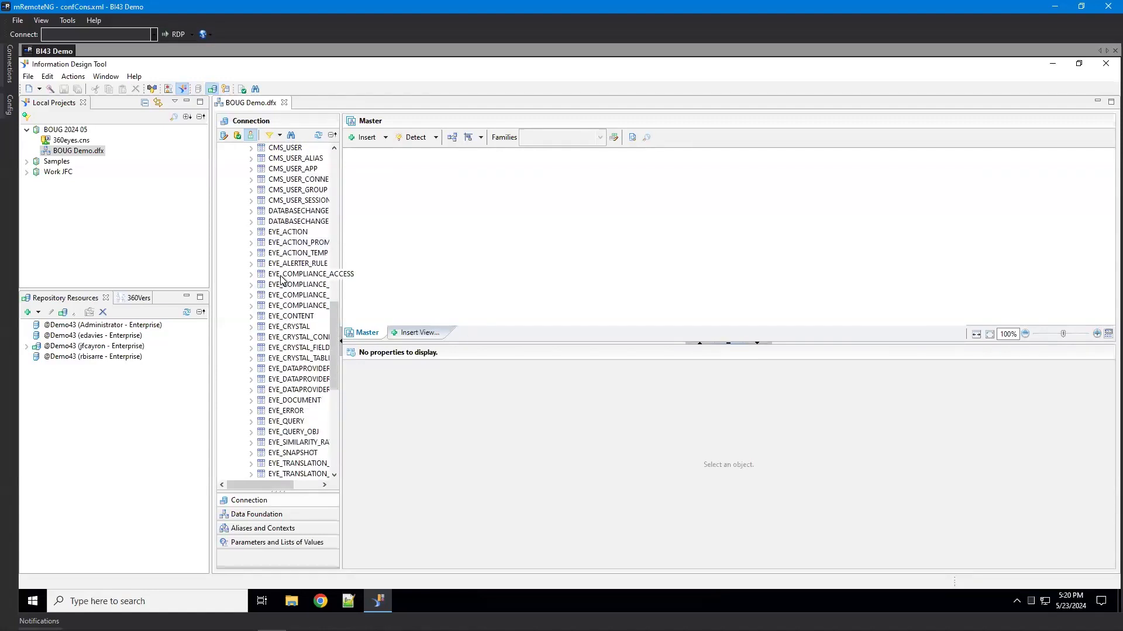
{"action": "scroll", "coordinate": [281, 279], "scroll_direction": "down", "scroll_amount": 2}
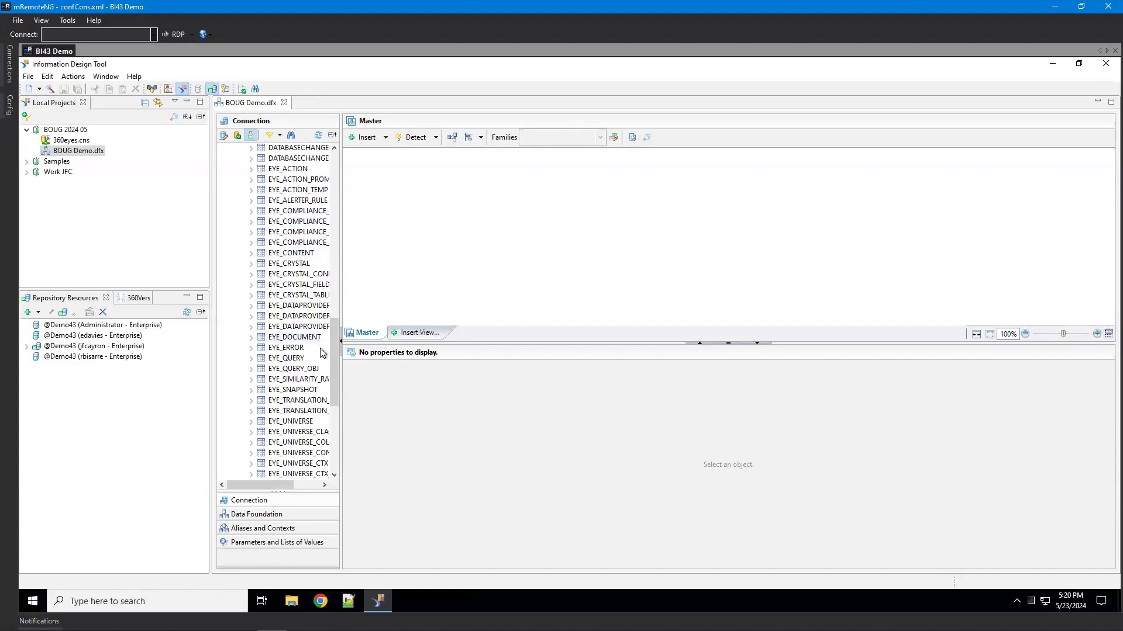
{"action": "mouse_move", "coordinate": [336, 366]}
{"action": "left_mouse_down"}
{"action": "mouse_move", "coordinate": [338, 341]}
{"action": "mouse_move", "coordinate": [334, 366]}
{"action": "left_mouse_up"}
{"action": "left_click_drag", "start_coordinate": [294, 327], "coordinate": [563, 231]}
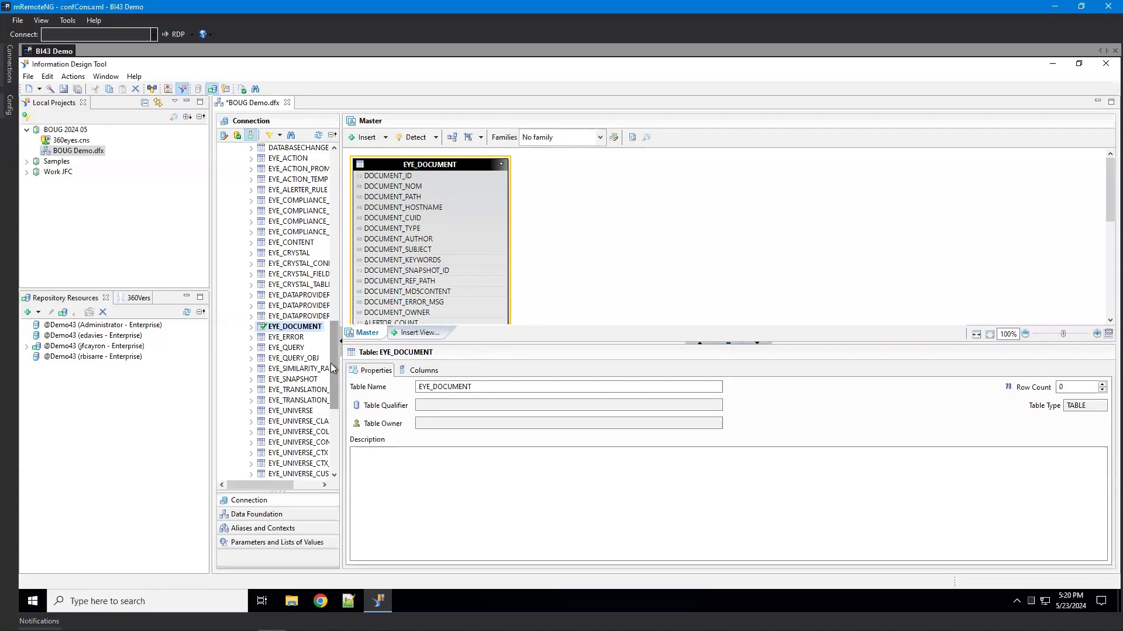
Step: Insert the EYE_SNAPSHOT table into the data foundation and place it beside EYE_DOCUMENT, aligned near its top
{"action": "left_click_drag", "start_coordinate": [333, 364], "coordinate": [332, 389]}
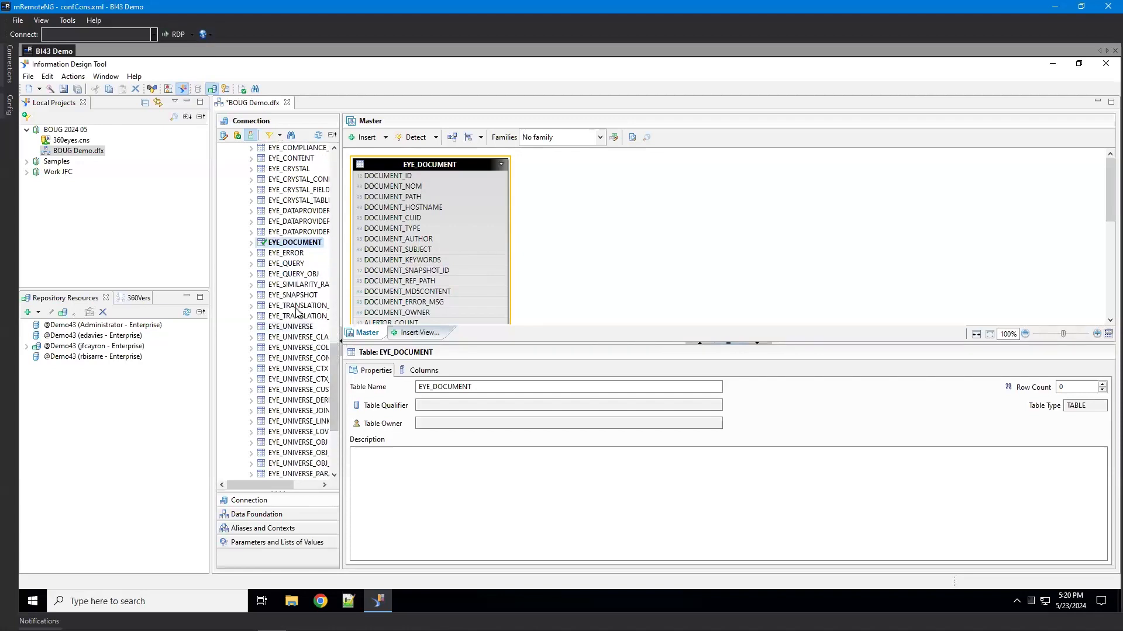
{"action": "left_click_drag", "start_coordinate": [292, 295], "coordinate": [714, 190]}
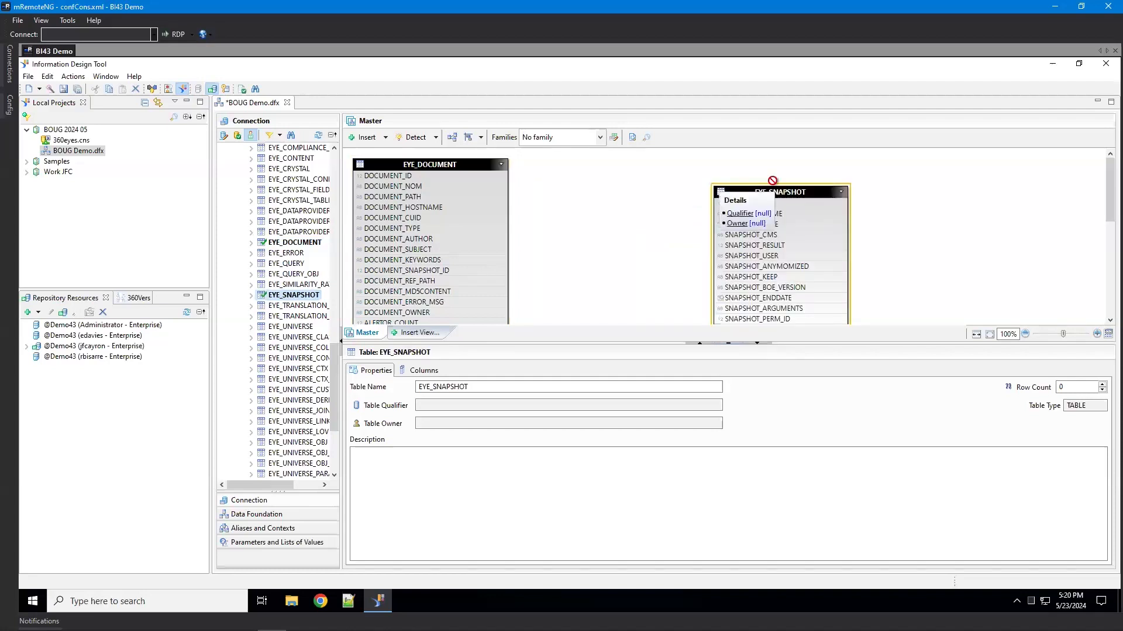
{"action": "left_click", "coordinate": [928, 221]}
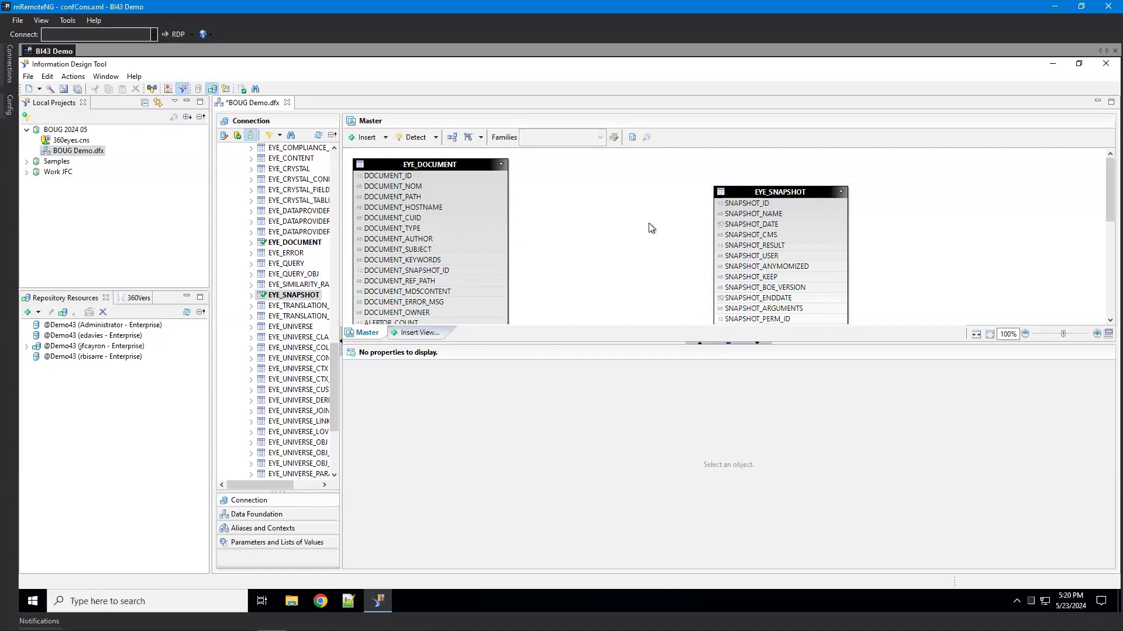
{"action": "left_click_drag", "start_coordinate": [792, 191], "coordinate": [642, 162]}
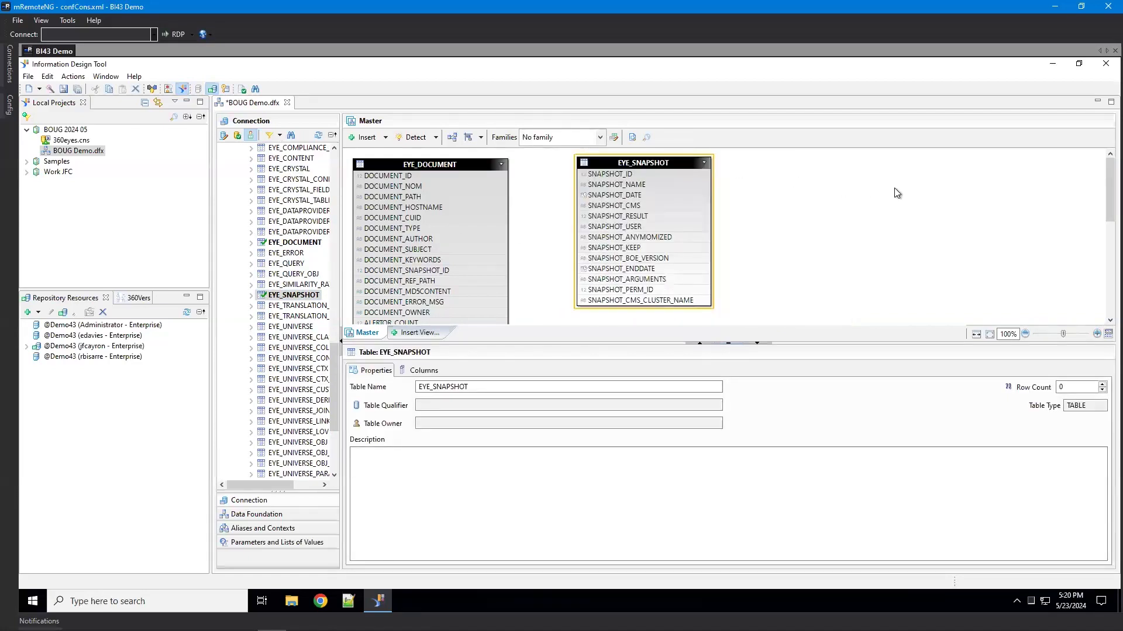
{"action": "left_click", "coordinate": [896, 192]}
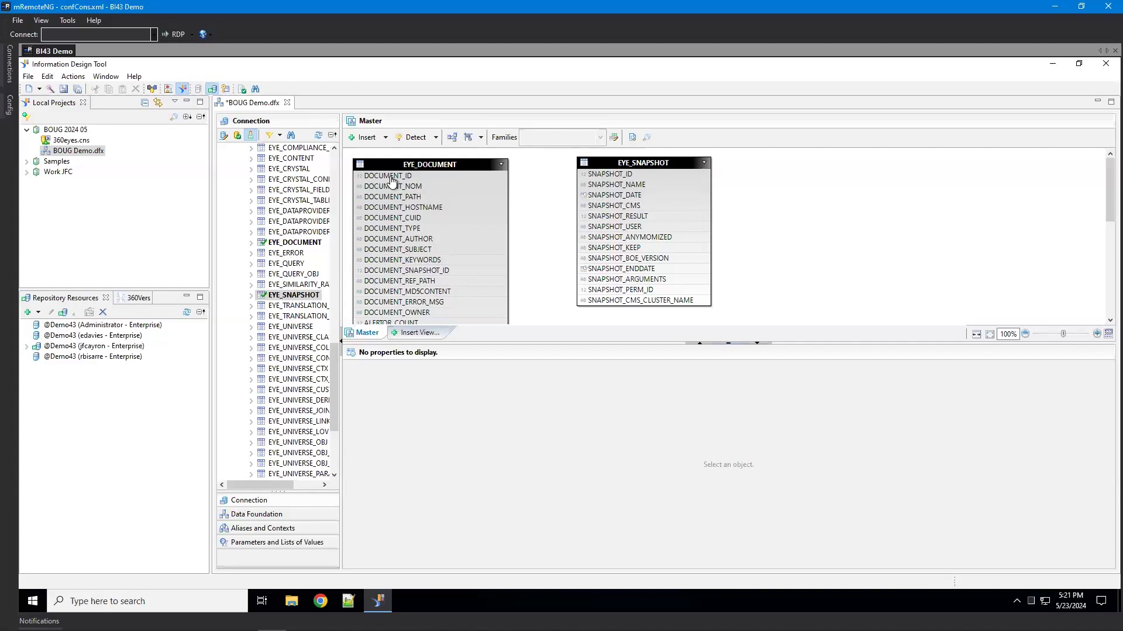
Step: Enlarge the diagram area and join DOCUMENT_SNAPSHOT_ID in EYE_DOCUMENT to SNAPSHOT_ID in EYE_SNAPSHOT
{"action": "scroll", "coordinate": [444, 219], "scroll_direction": "down", "scroll_amount": 3}
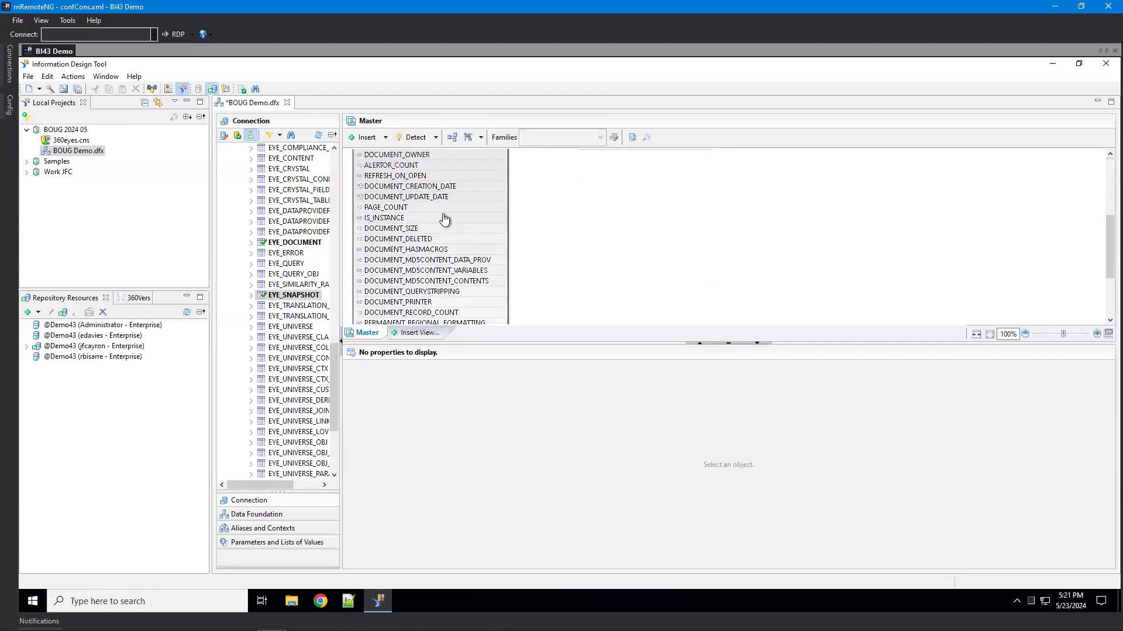
{"action": "scroll", "coordinate": [445, 219], "scroll_direction": "up", "scroll_amount": 3}
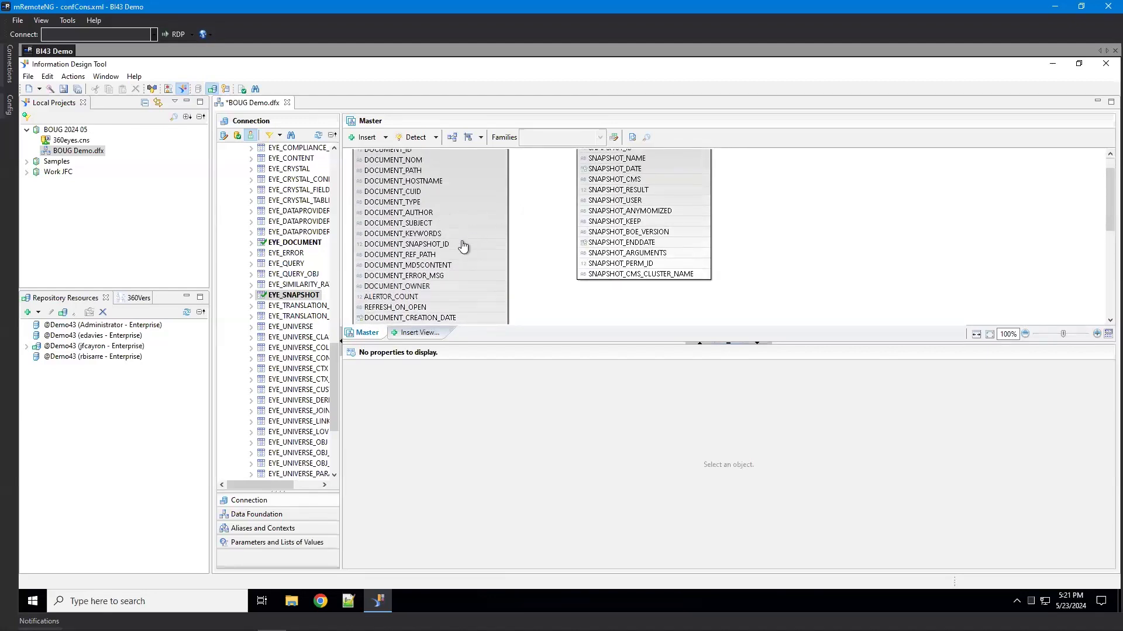
{"action": "scroll", "coordinate": [822, 268], "scroll_direction": "up", "scroll_amount": 1}
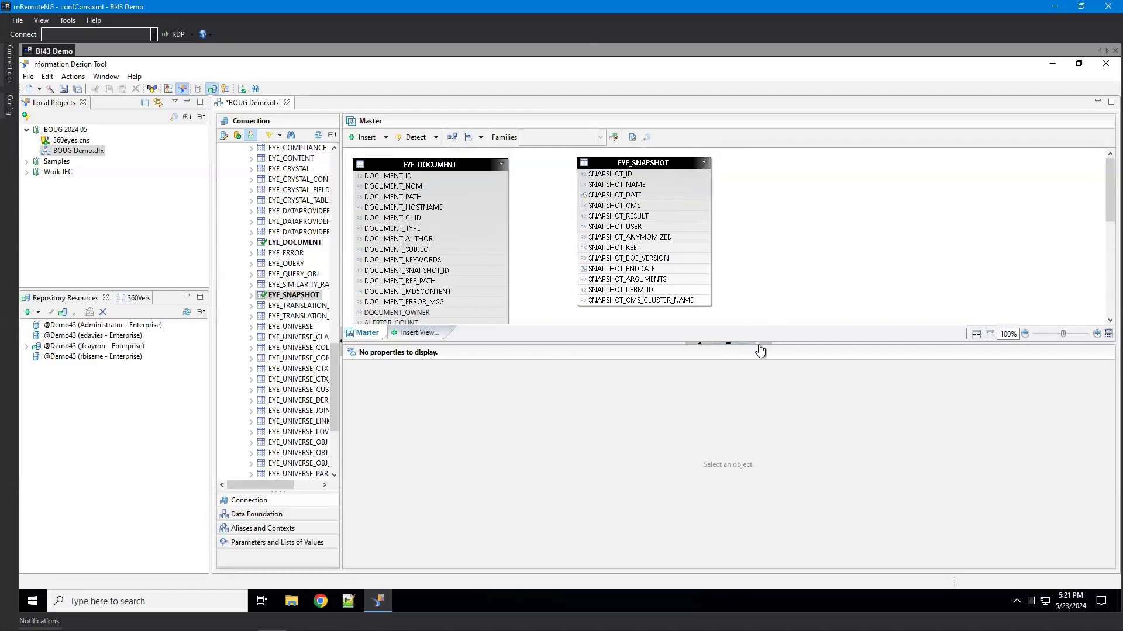
{"action": "left_click", "coordinate": [756, 344]}
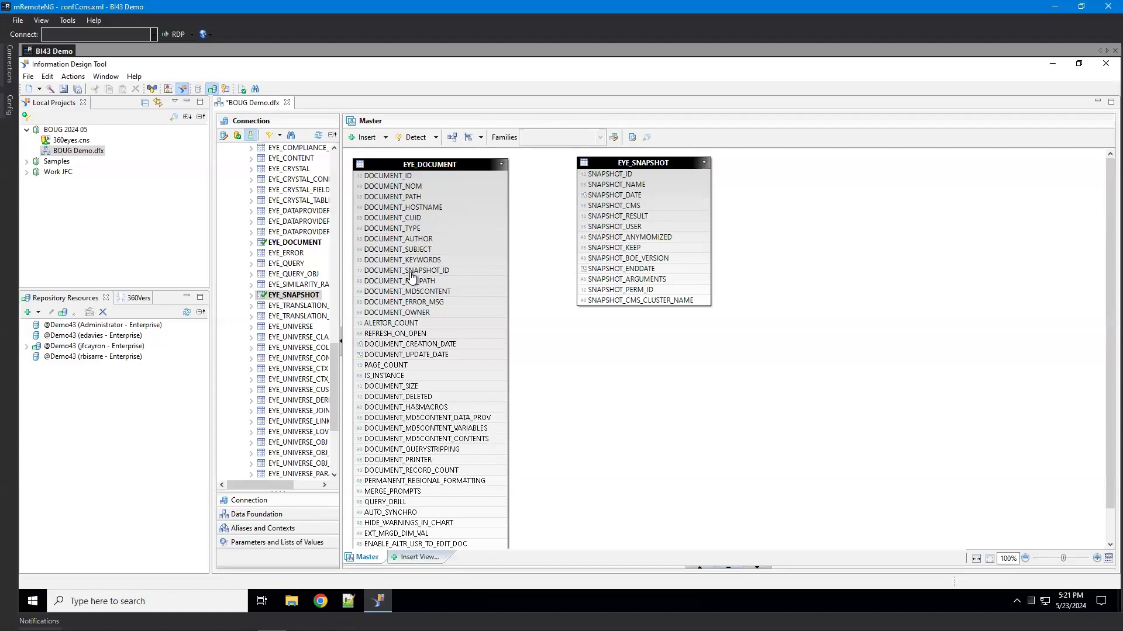
{"action": "left_click_drag", "start_coordinate": [411, 270], "coordinate": [606, 180]}
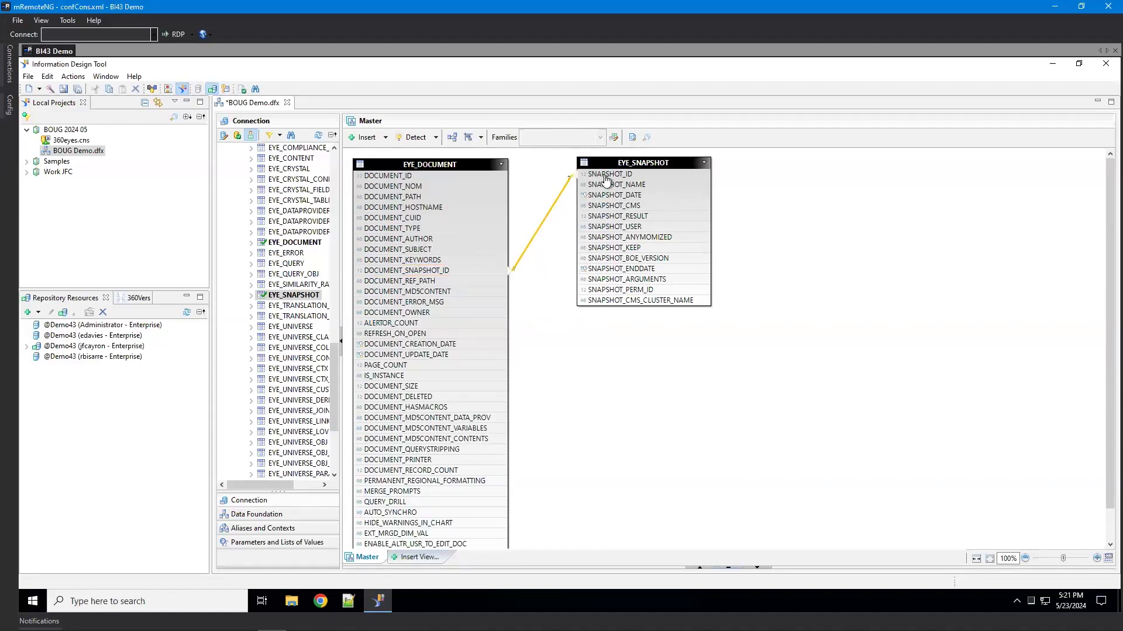
Step: Set the cardinality of the EYE_DOCUMENT–EYE_SNAPSHOT join to n,1, then restore the properties area below the diagram
{"action": "double_click", "coordinate": [544, 225]}
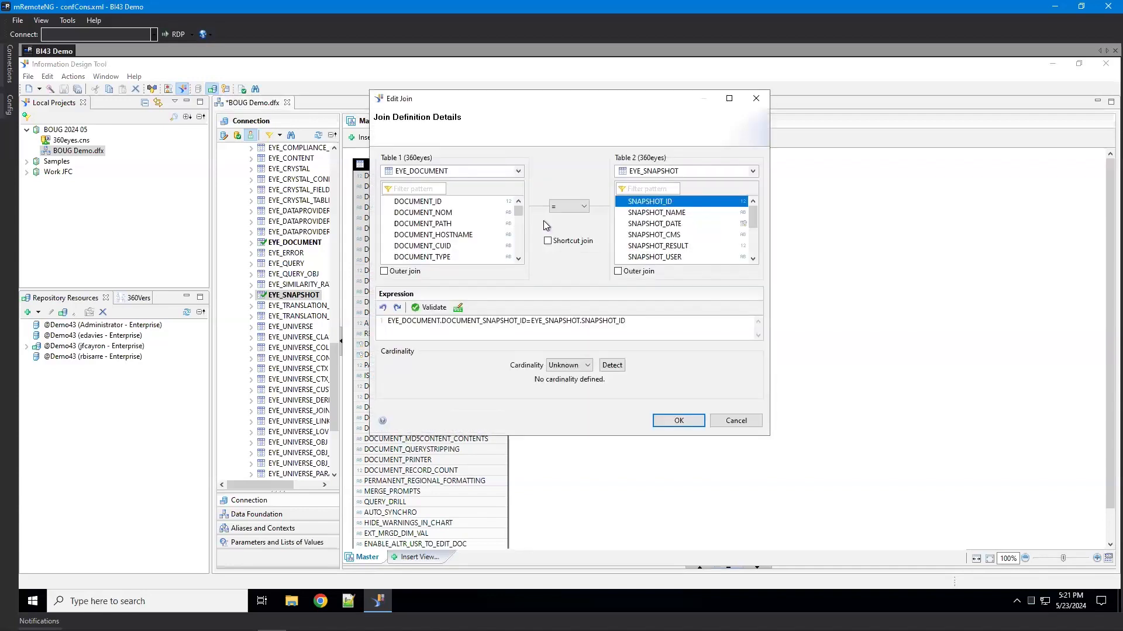
{"action": "left_click", "coordinate": [575, 366]}
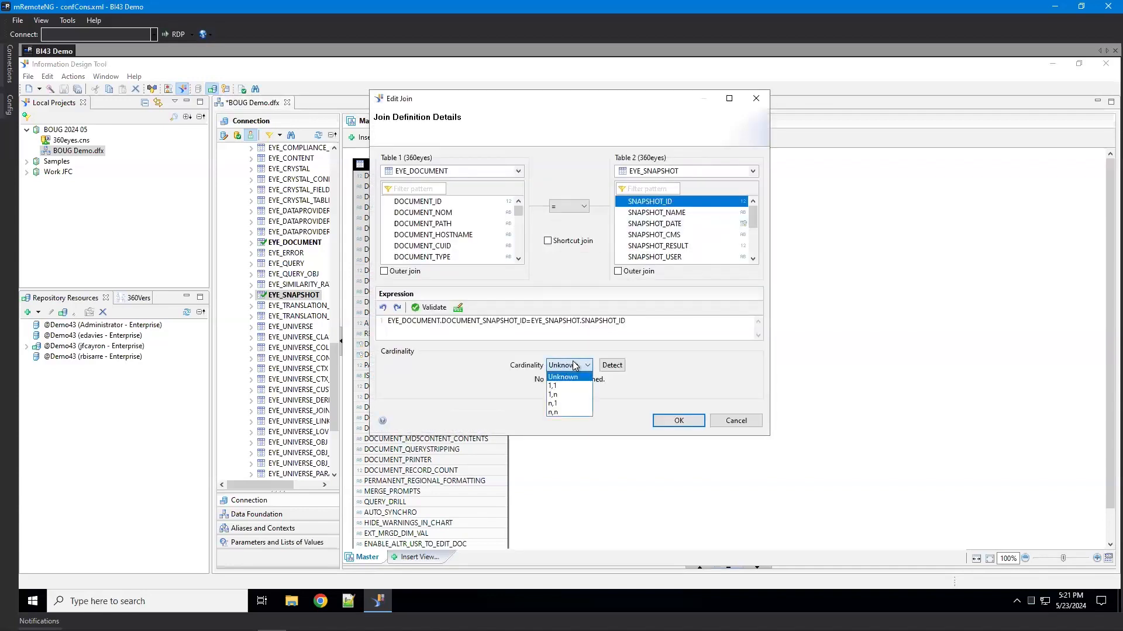
{"action": "left_click", "coordinate": [564, 396]}
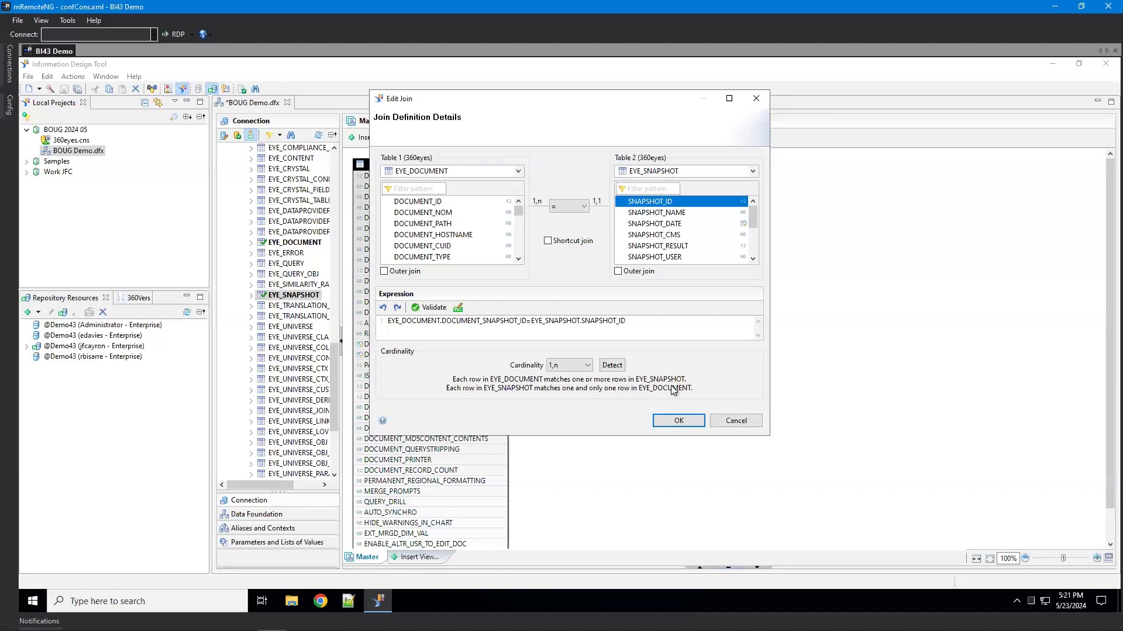
{"action": "left_click", "coordinate": [586, 366]}
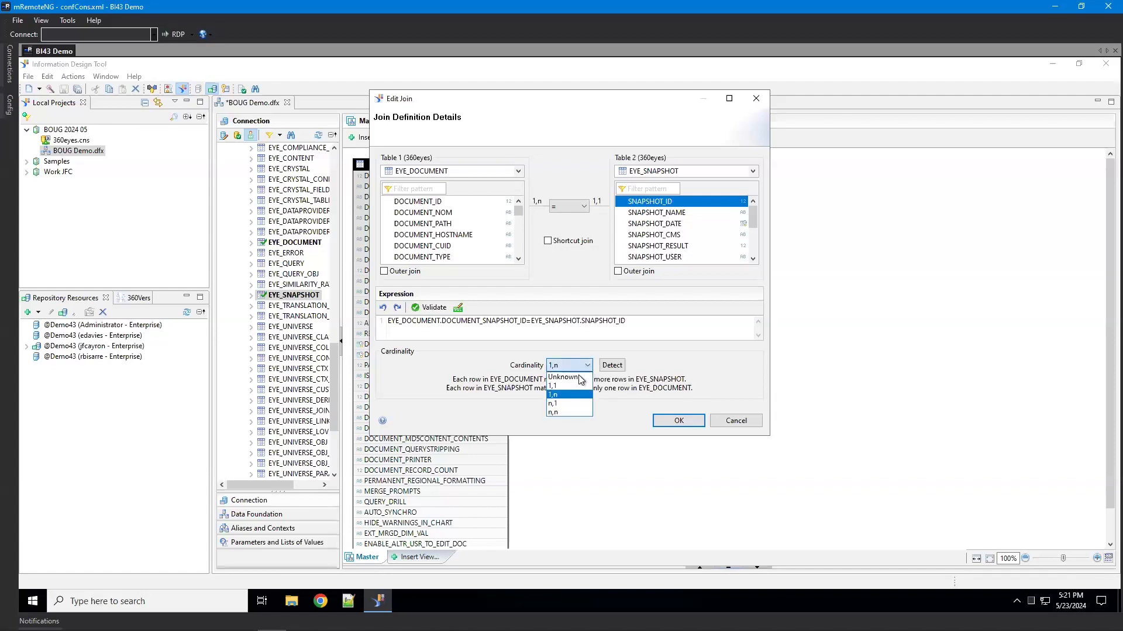
{"action": "left_click", "coordinate": [569, 403]}
{"action": "left_click", "coordinate": [679, 421]}
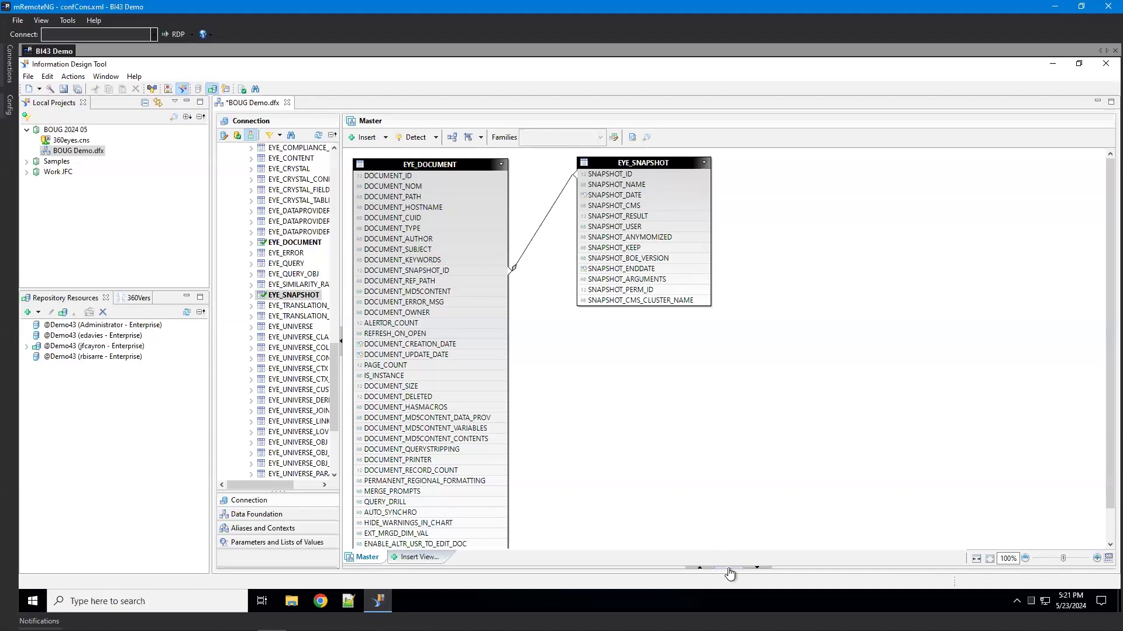
{"action": "left_click_drag", "start_coordinate": [730, 570], "coordinate": [805, 346]}
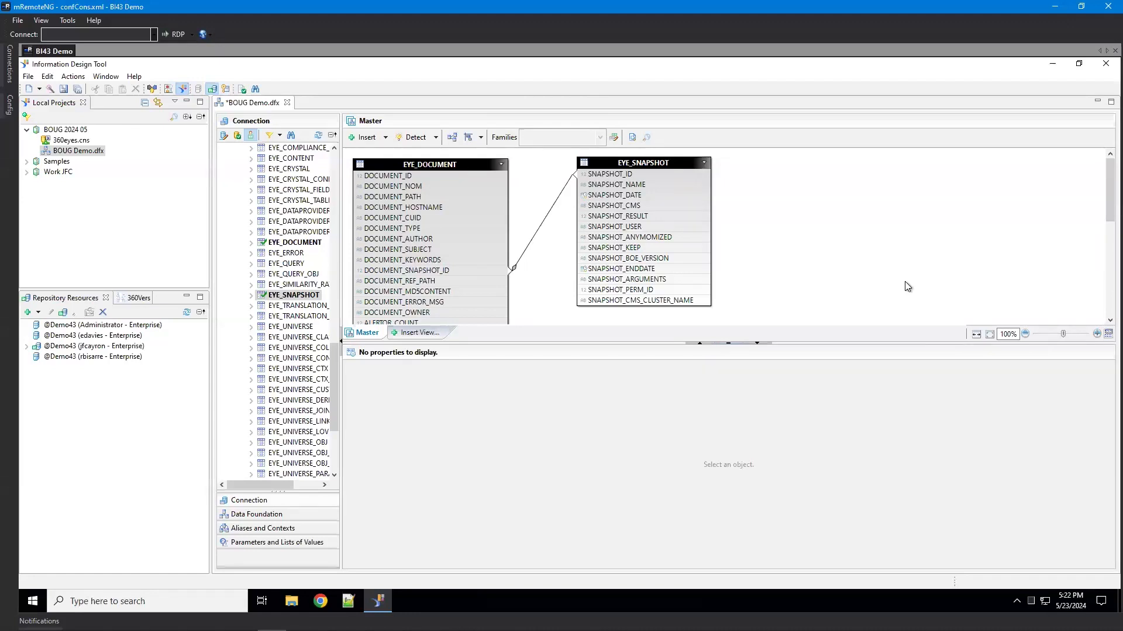
Step: Create a business layer from BOUG Demo.dfx, keeping the resource name BOUG Demo
{"action": "right_click", "coordinate": [74, 155]}
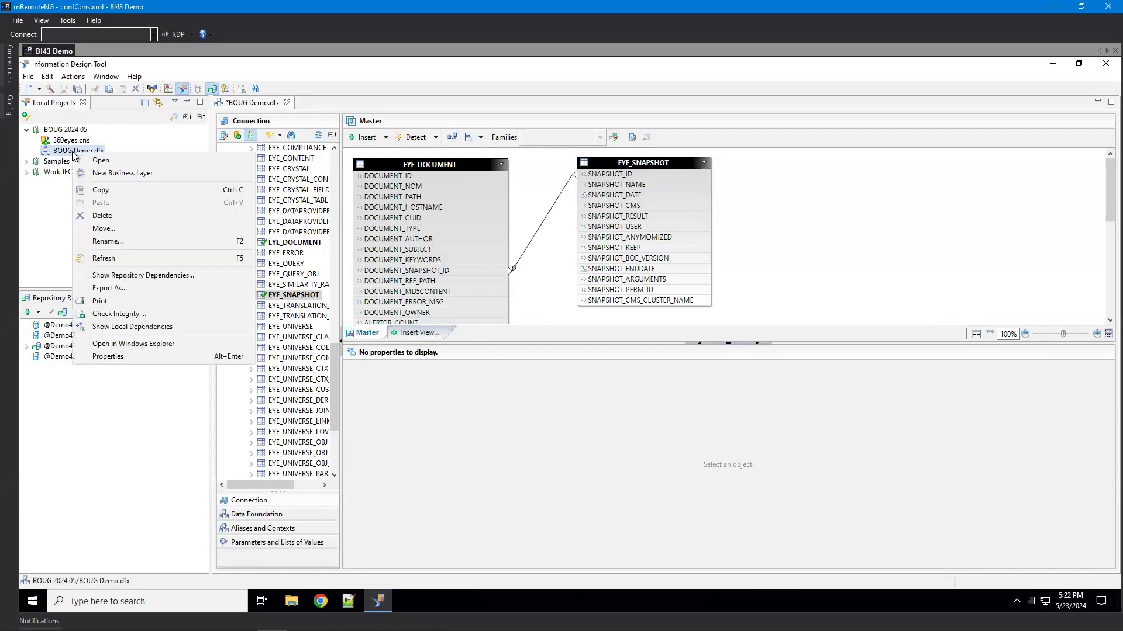
{"action": "left_click", "coordinate": [117, 173]}
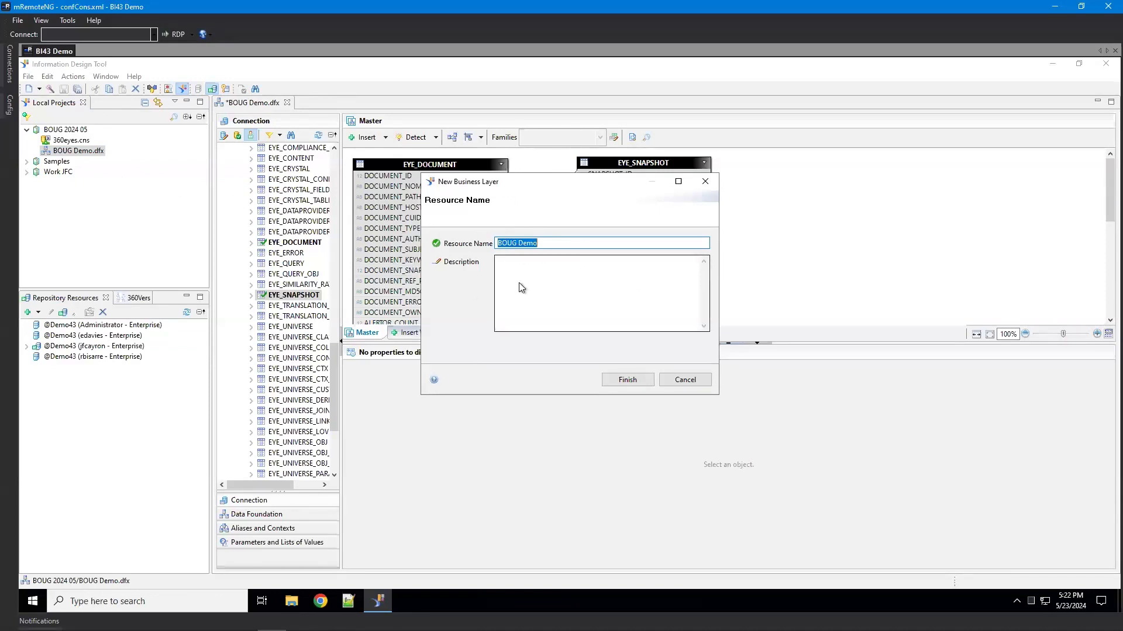
{"action": "left_click", "coordinate": [628, 380]}
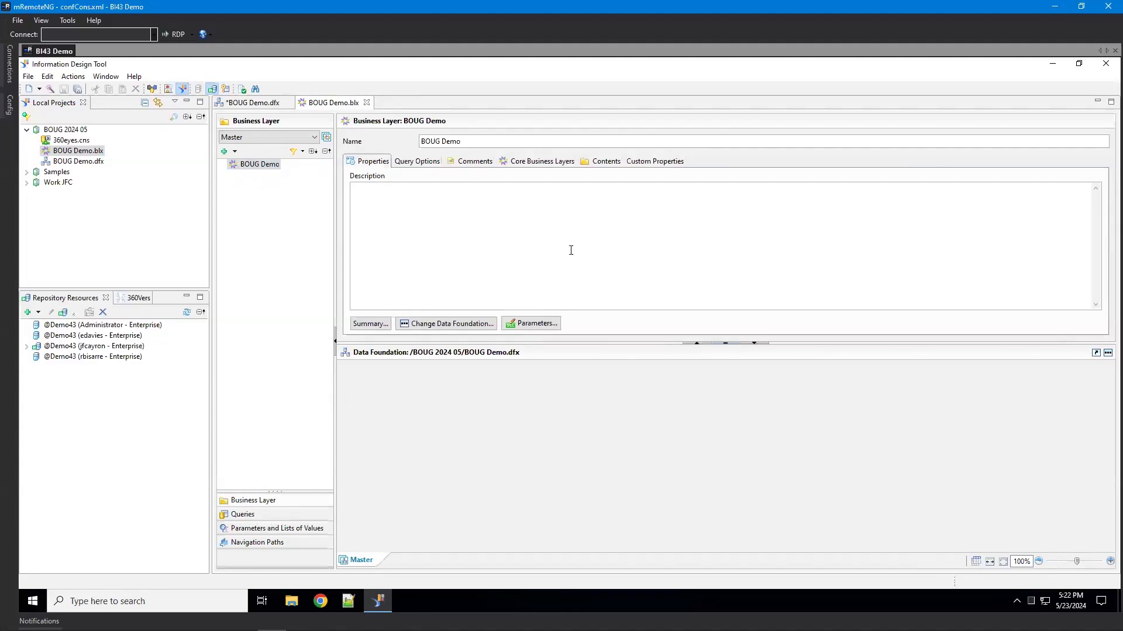
{"action": "left_click", "coordinate": [255, 103]}
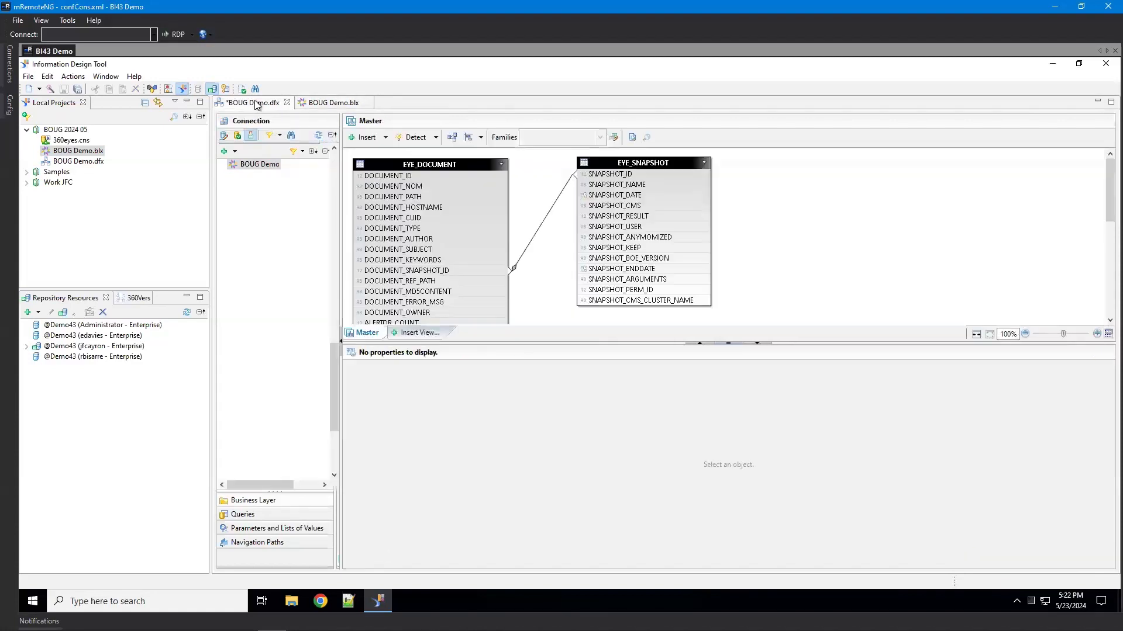
{"action": "right_click", "coordinate": [454, 169]}
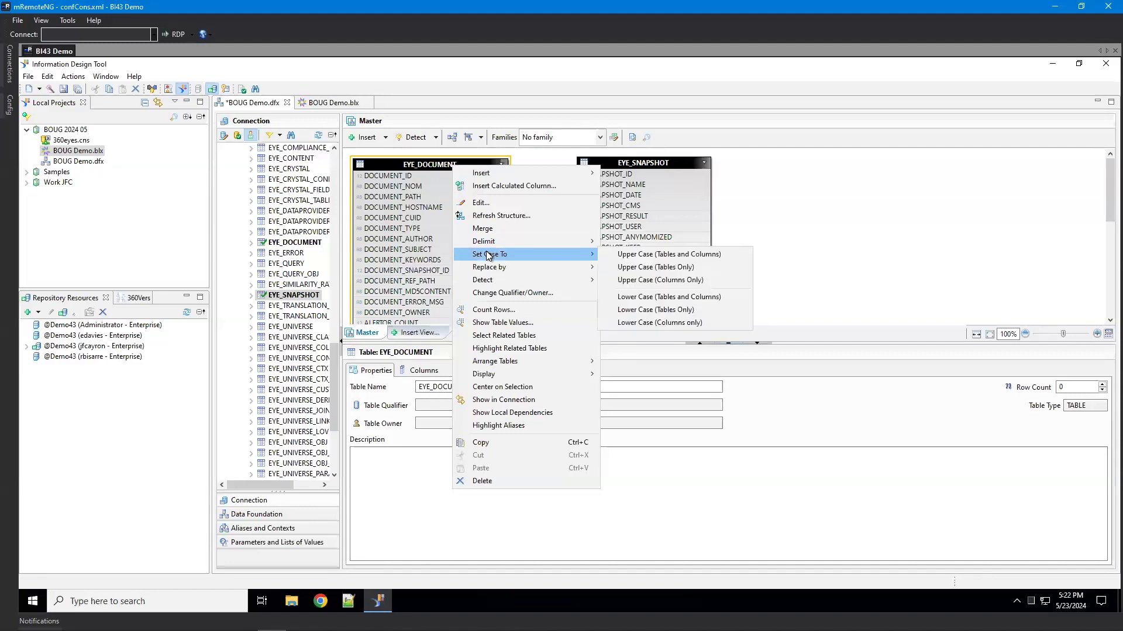
{"action": "left_click", "coordinate": [899, 243]}
{"action": "left_click", "coordinate": [900, 243]}
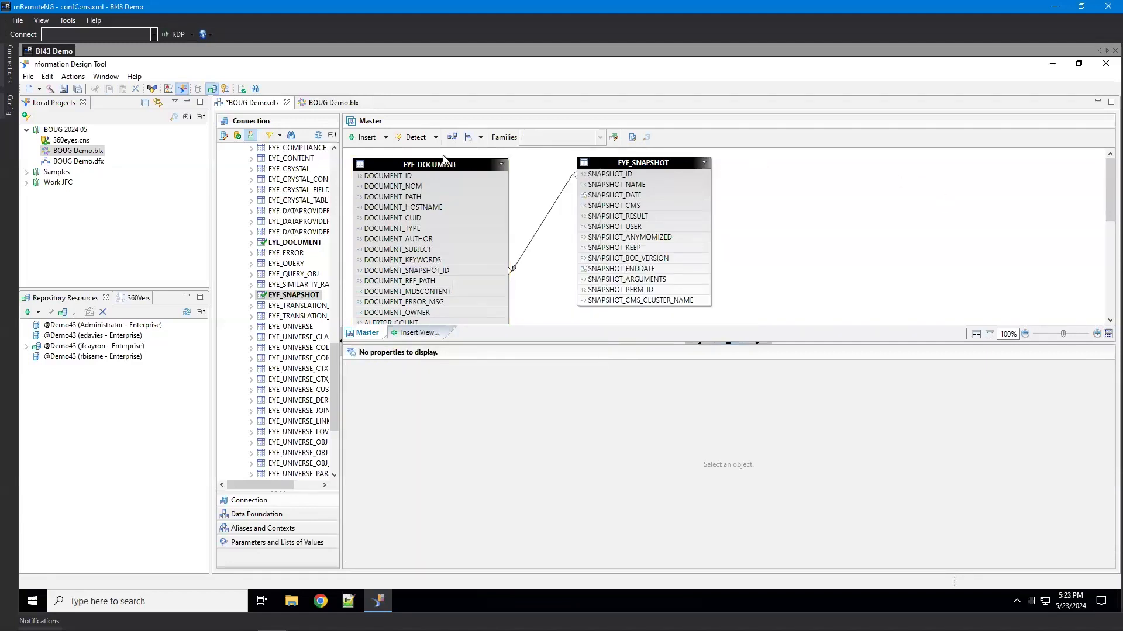
{"action": "left_click", "coordinate": [332, 103]}
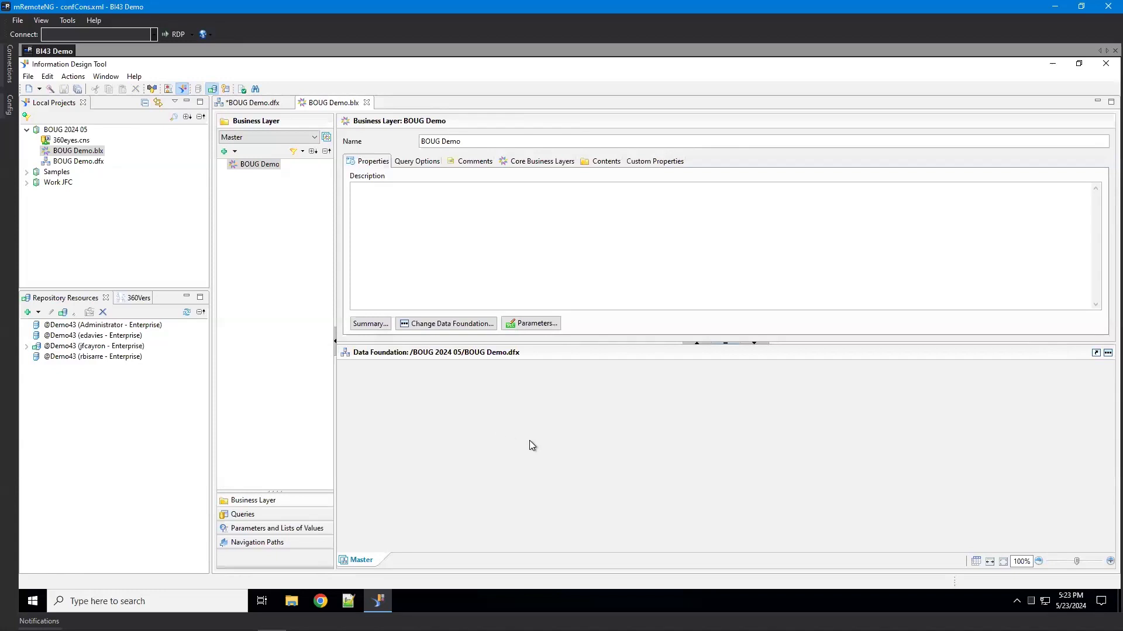
{"action": "left_click", "coordinate": [256, 102]}
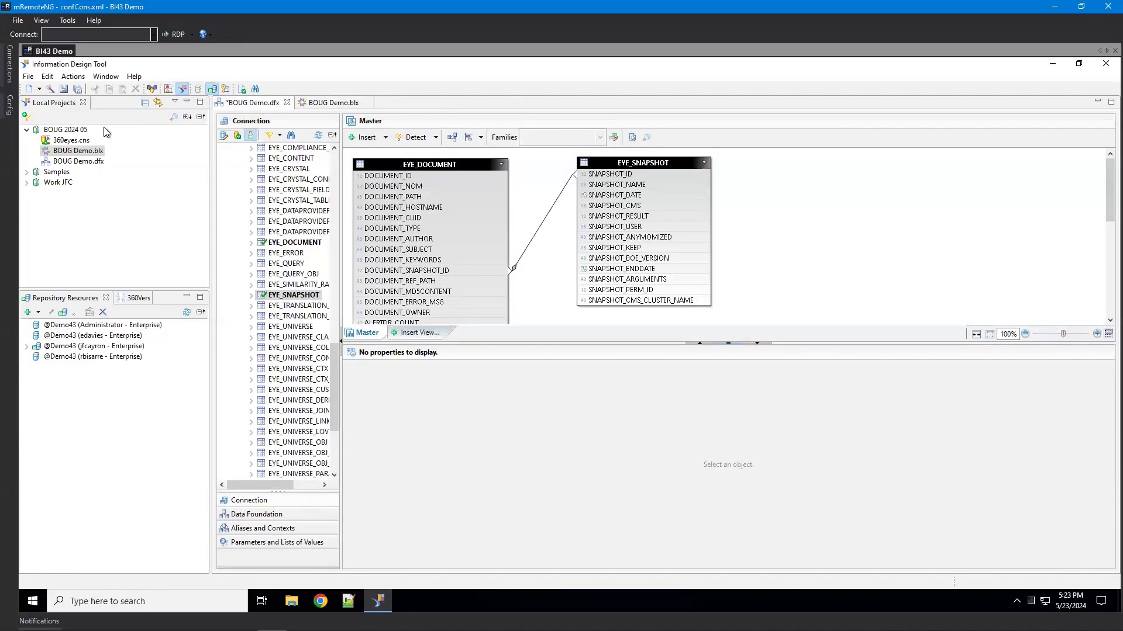
Step: Save the data foundation, then add the whole EYE_SNAPSHOT table to the BOUG Demo business layer and check its generated objects
{"action": "left_click", "coordinate": [63, 91]}
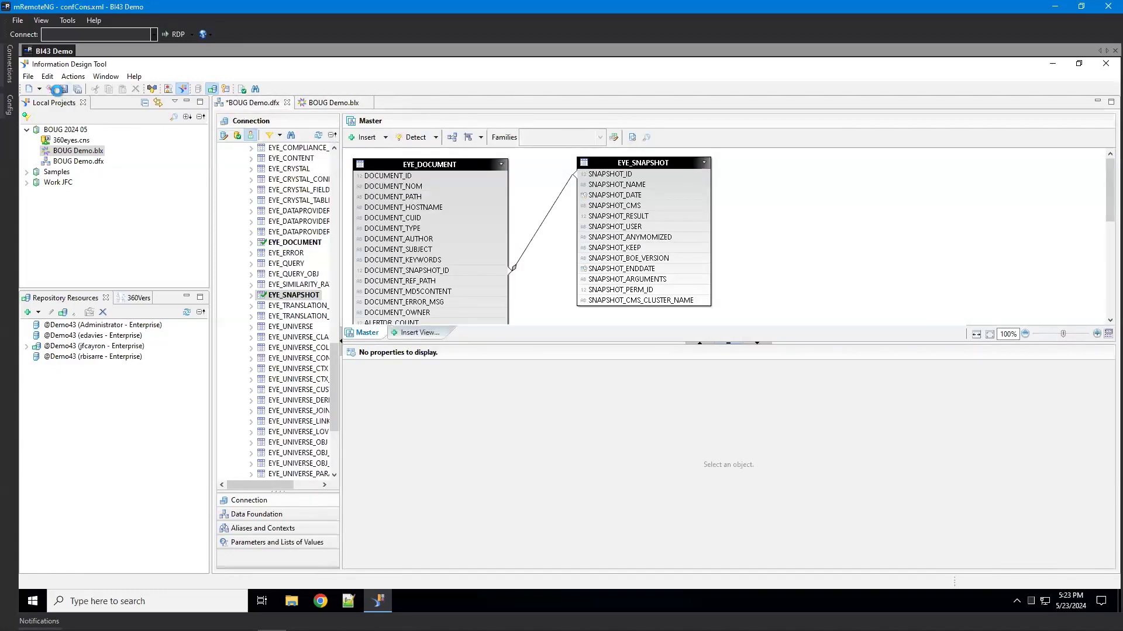
{"action": "left_click", "coordinate": [325, 103]}
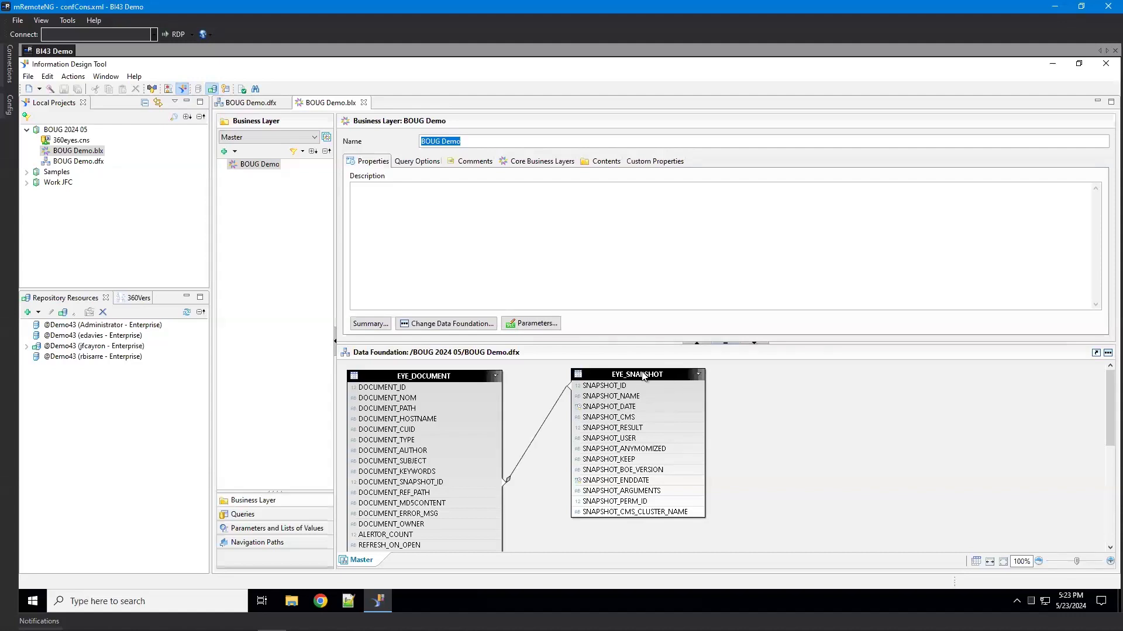
{"action": "left_click_drag", "start_coordinate": [643, 376], "coordinate": [249, 171]}
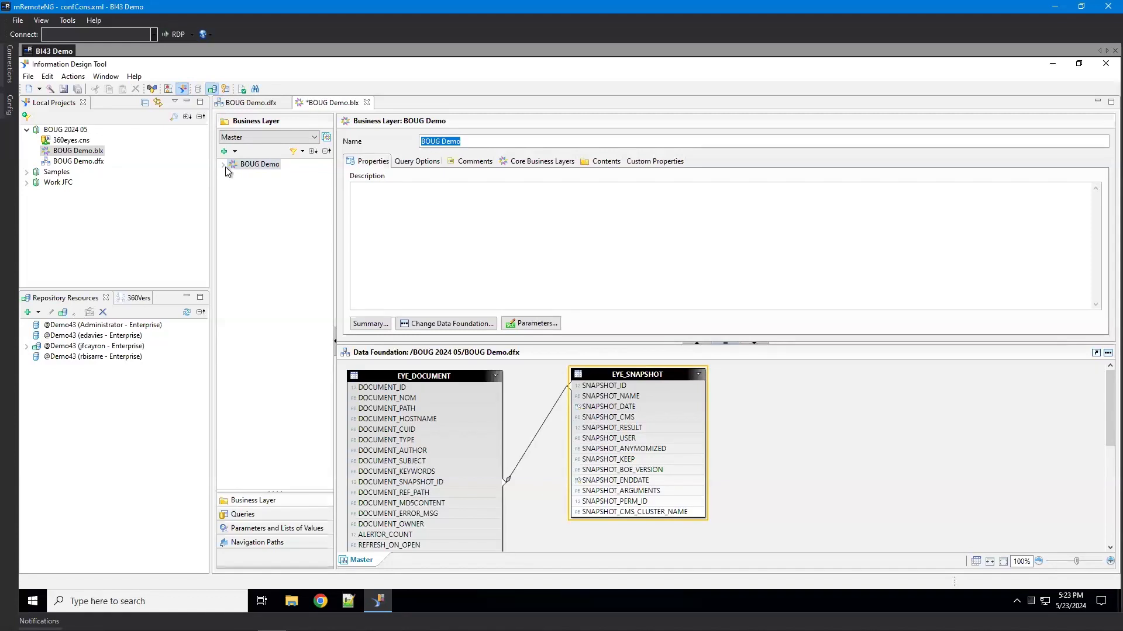
{"action": "left_click", "coordinate": [223, 164]}
{"action": "left_click", "coordinate": [232, 175]}
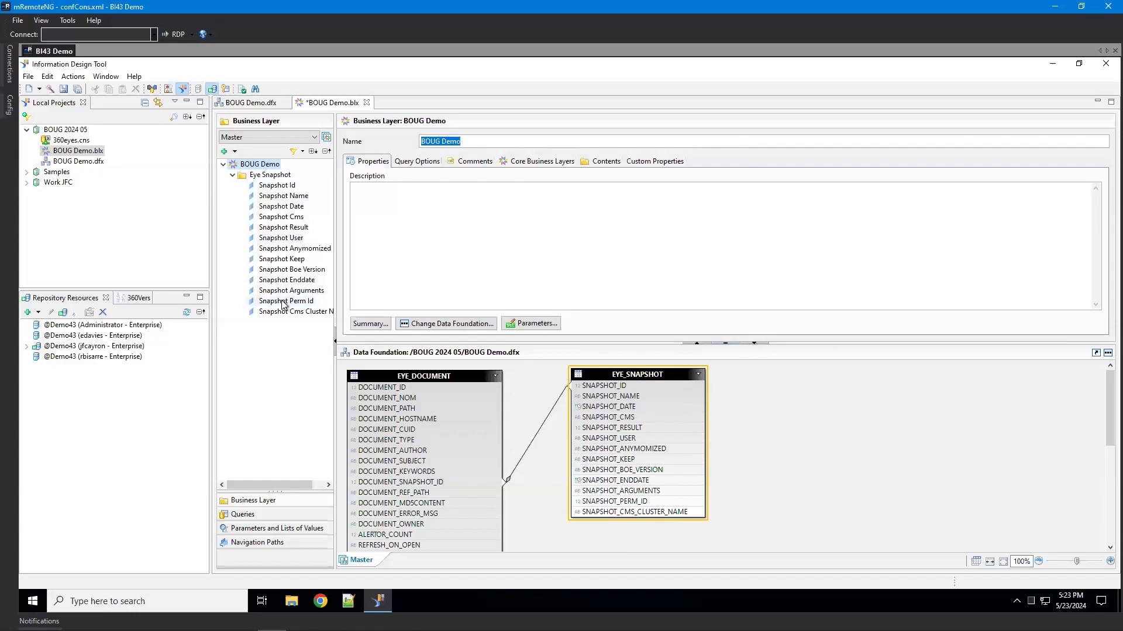
{"action": "left_click", "coordinate": [232, 176]}
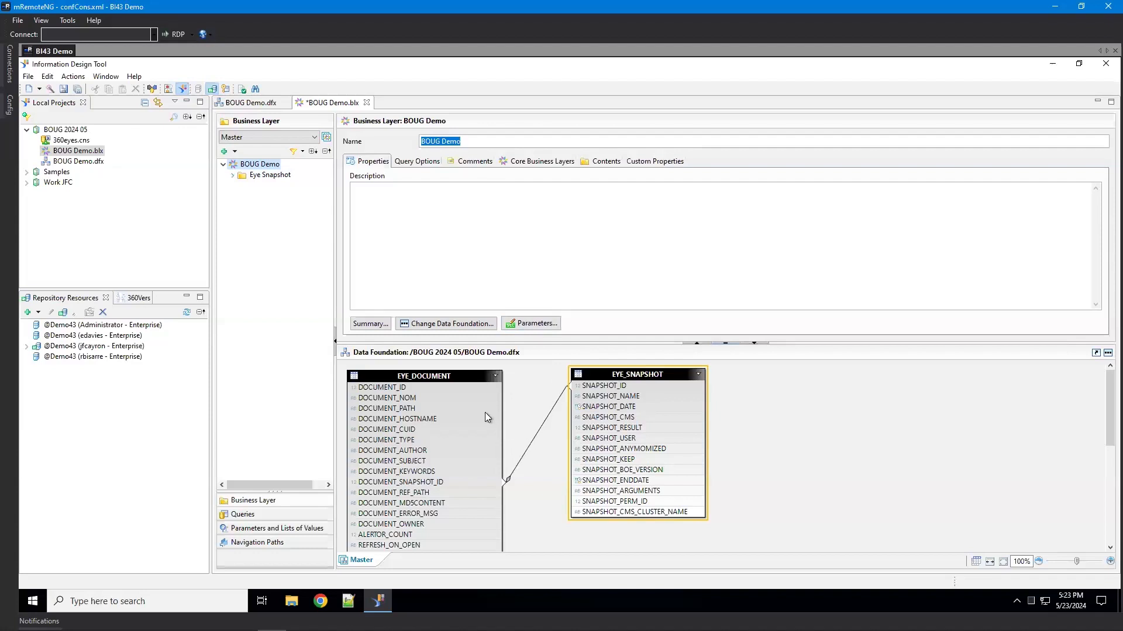
Step: Create a folder named Document directly under BOUG Demo in the business layer
{"action": "right_click", "coordinate": [258, 169]}
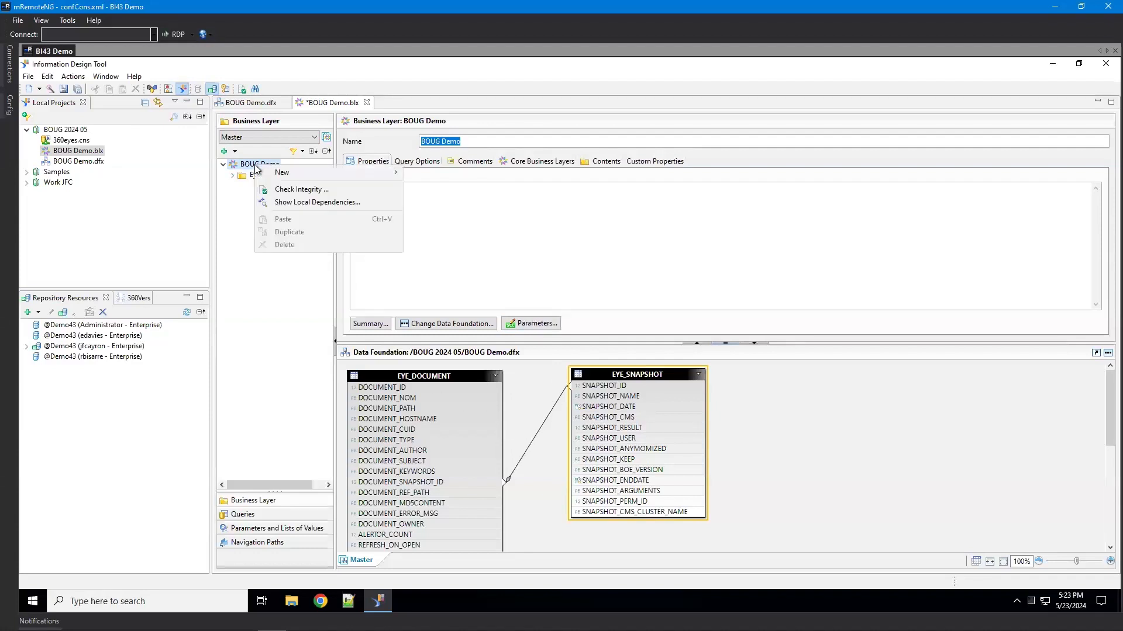
{"action": "mouse_move", "coordinate": [293, 173]}
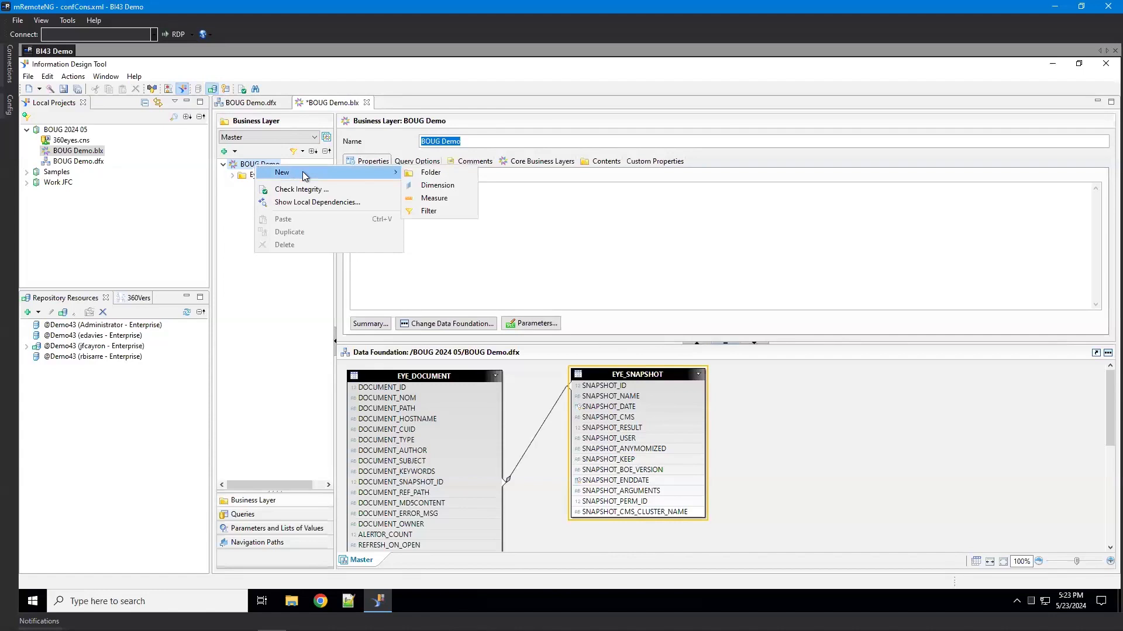
{"action": "left_click", "coordinate": [425, 176]}
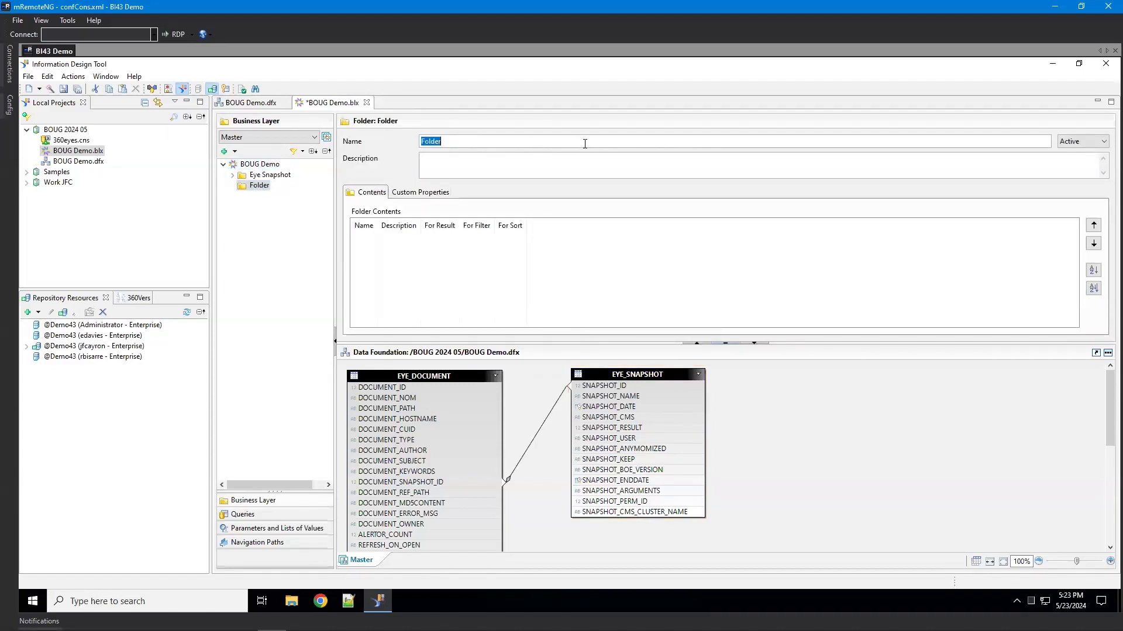
{"action": "type", "text": "Document"}
{"action": "left_click", "coordinate": [527, 260]}
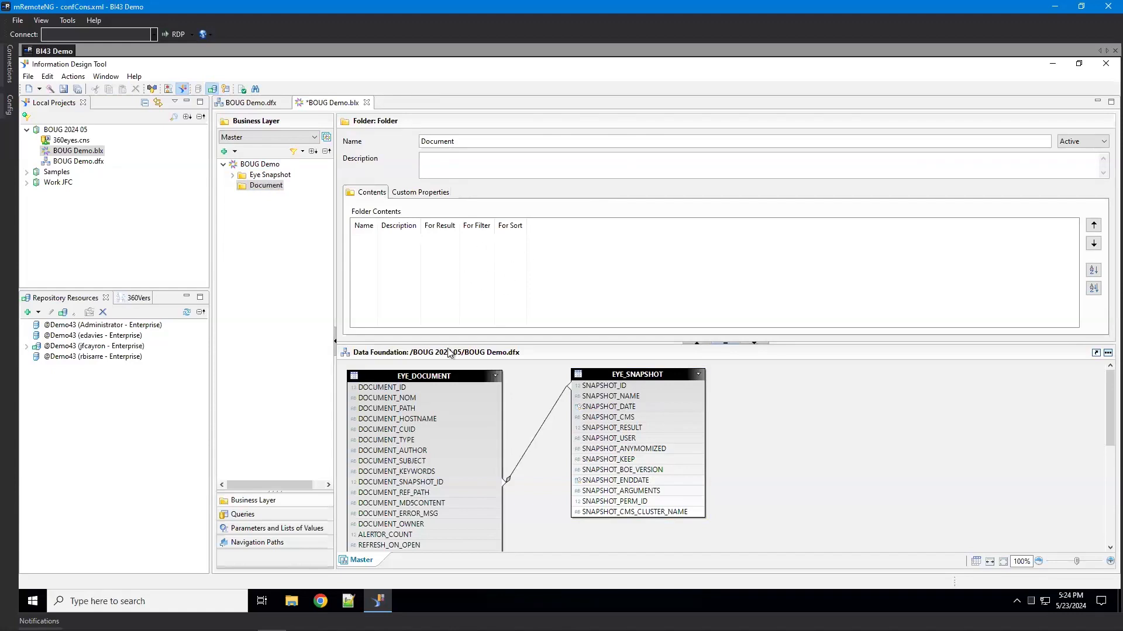
Step: Add DOCUMENT_NOM, DOCUMENT_AUTHOR and DOCUMENT_TYPE from EYE_DOCUMENT to the Document folder as dimensions, and save the business layer
{"action": "left_click", "coordinate": [407, 399]}
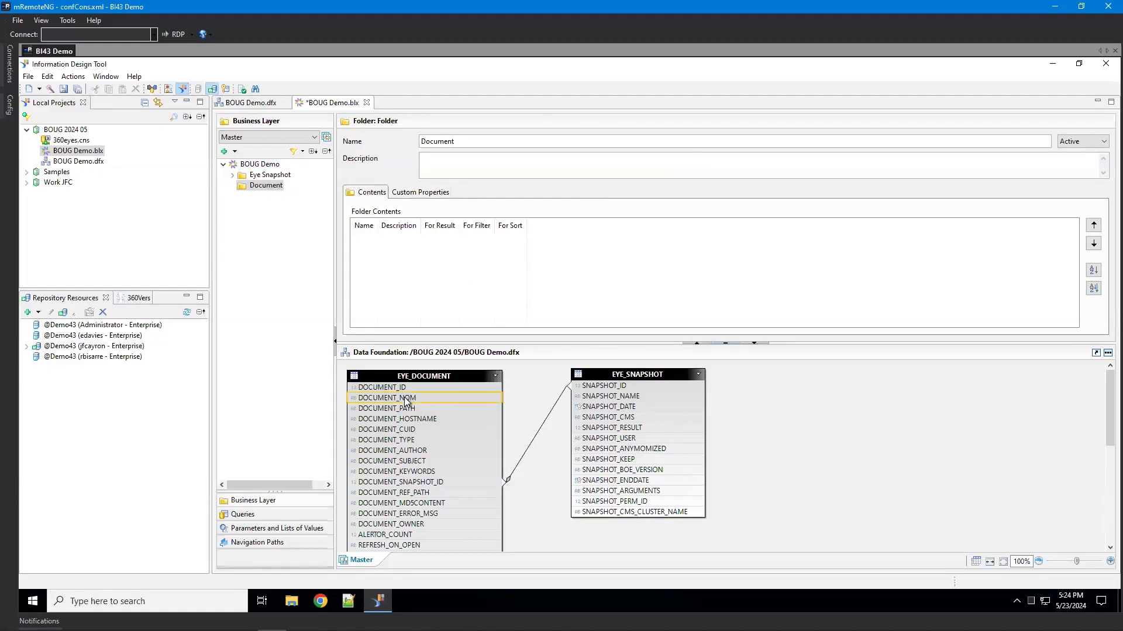
{"action": "left_click", "coordinate": [402, 452], "text": "ctrl"}
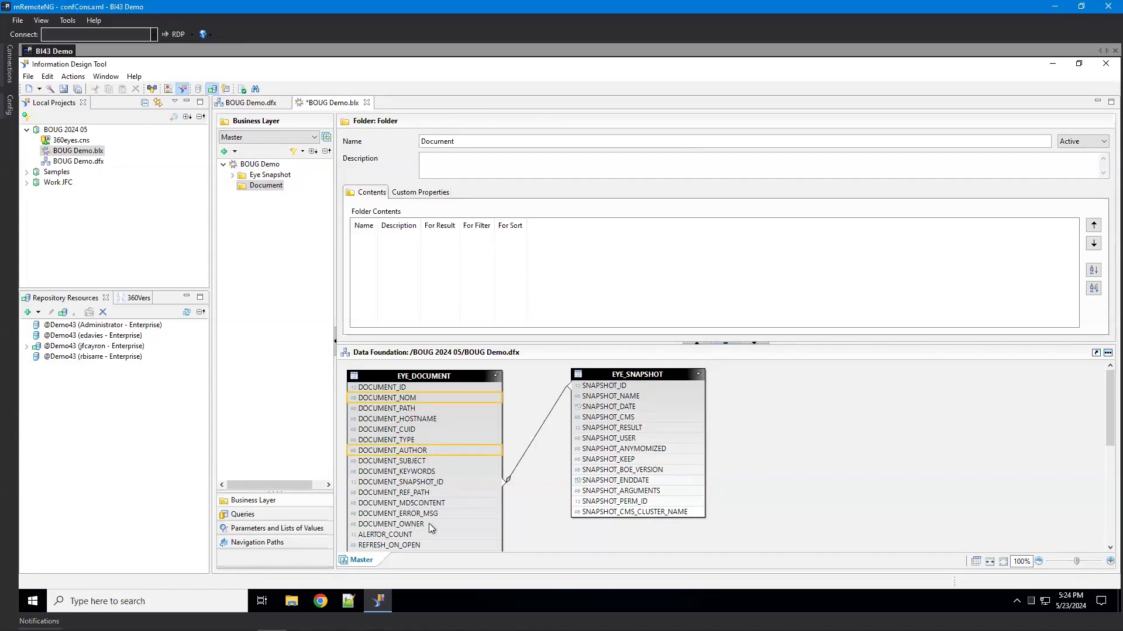
{"action": "left_click", "coordinate": [390, 440], "text": "ctrl"}
{"action": "left_click_drag", "start_coordinate": [401, 400], "coordinate": [268, 187]}
{"action": "left_click", "coordinate": [233, 187]}
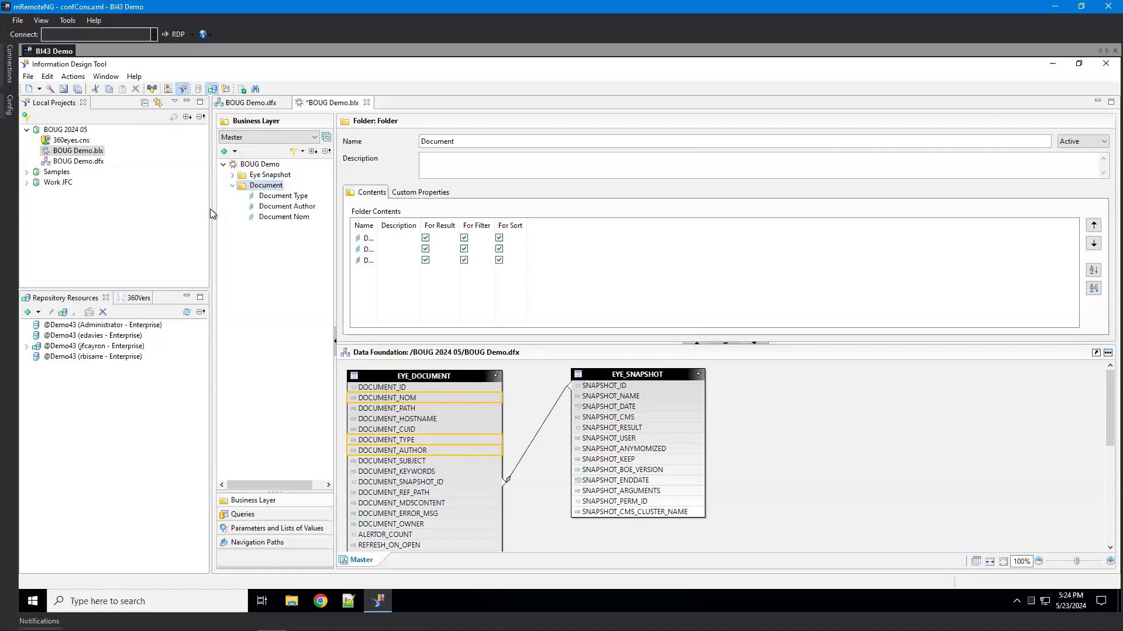
{"action": "left_click", "coordinate": [287, 198]}
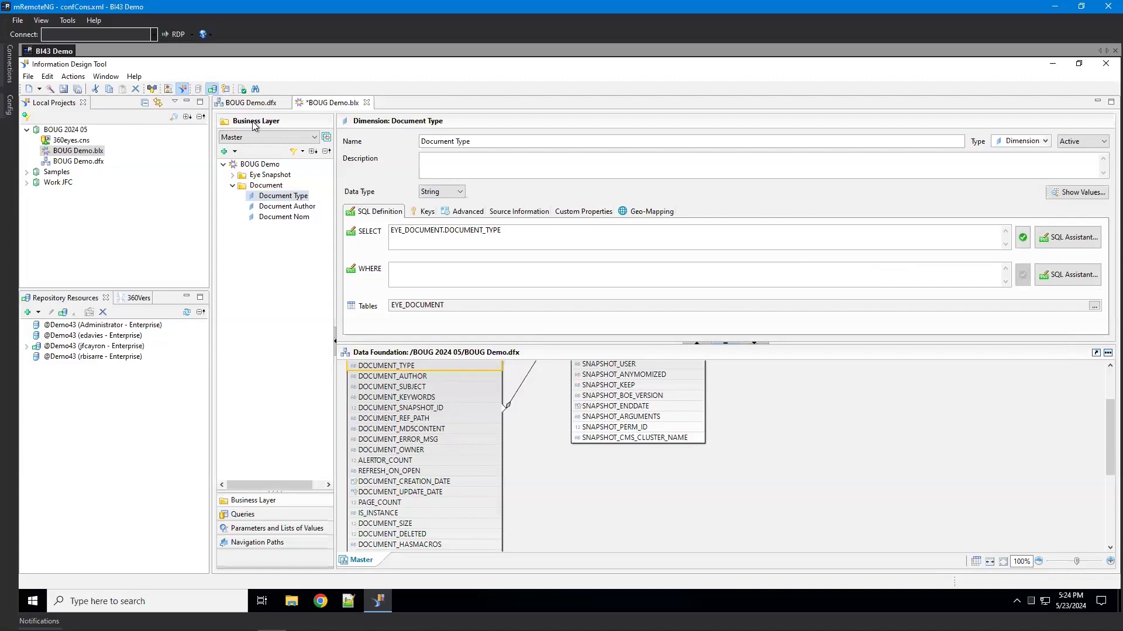
{"action": "key", "text": "ctrl+s"}
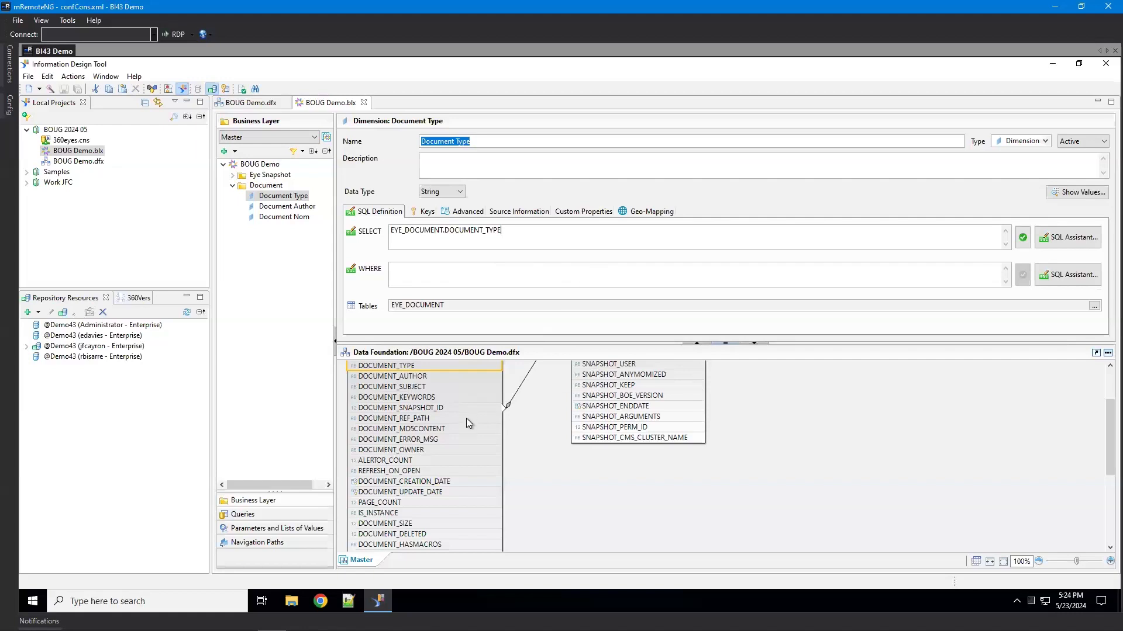
Step: Duplicate the Document Type dimension in the Document folder and display the copy's properties
{"action": "right_click", "coordinate": [274, 201]}
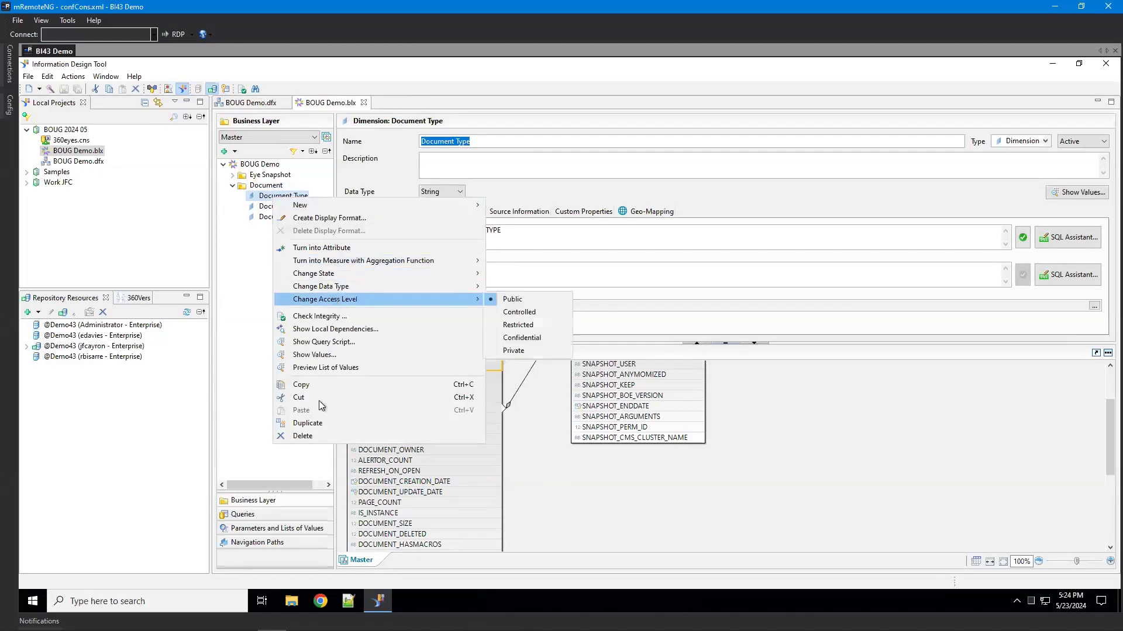
{"action": "left_click", "coordinate": [316, 425]}
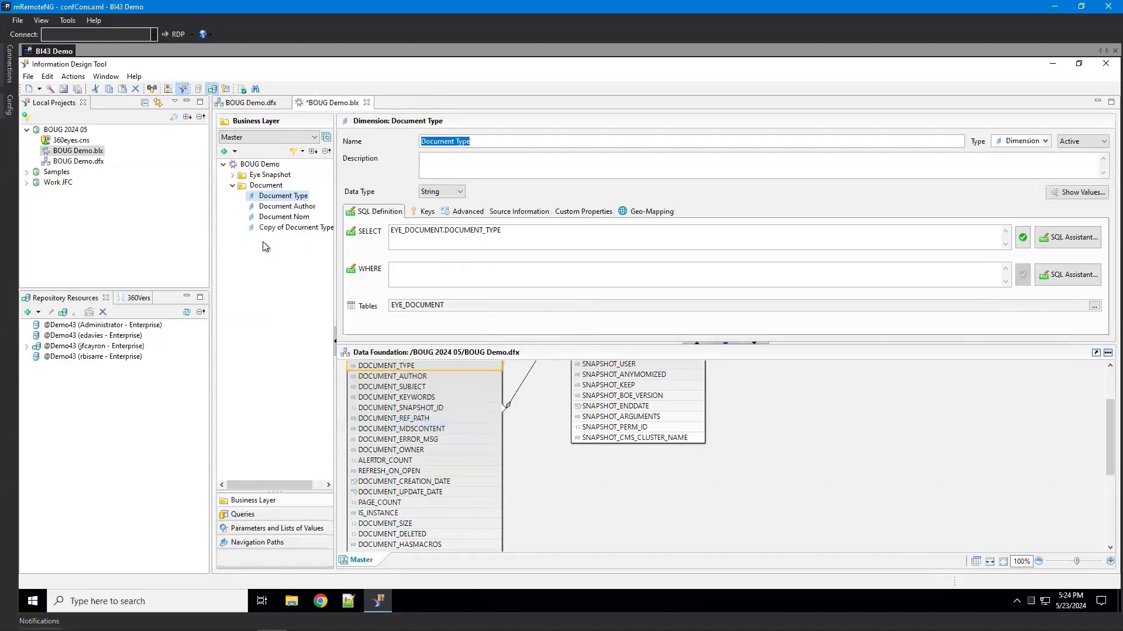
{"action": "left_click", "coordinate": [292, 228]}
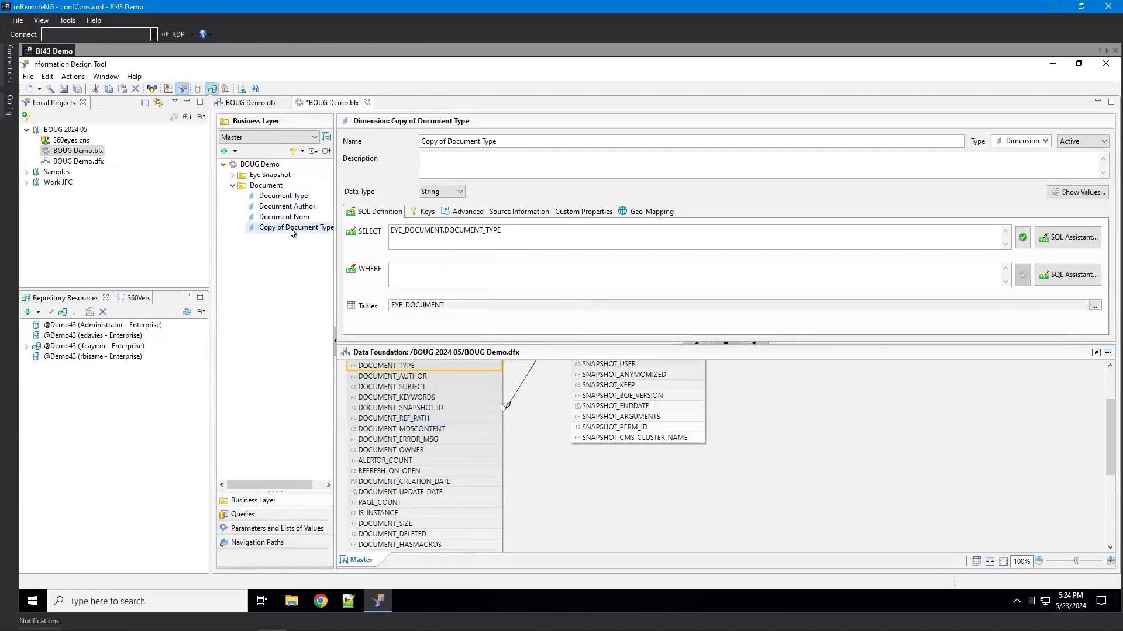
Step: Set the copied dimension's SELECT expression to EYE_DOCUMENT.DOCUMENT_TYPE & EYE_DOCUMENT.DOCUMENT_CUID and try to validate it
{"action": "left_click", "coordinate": [1070, 243]}
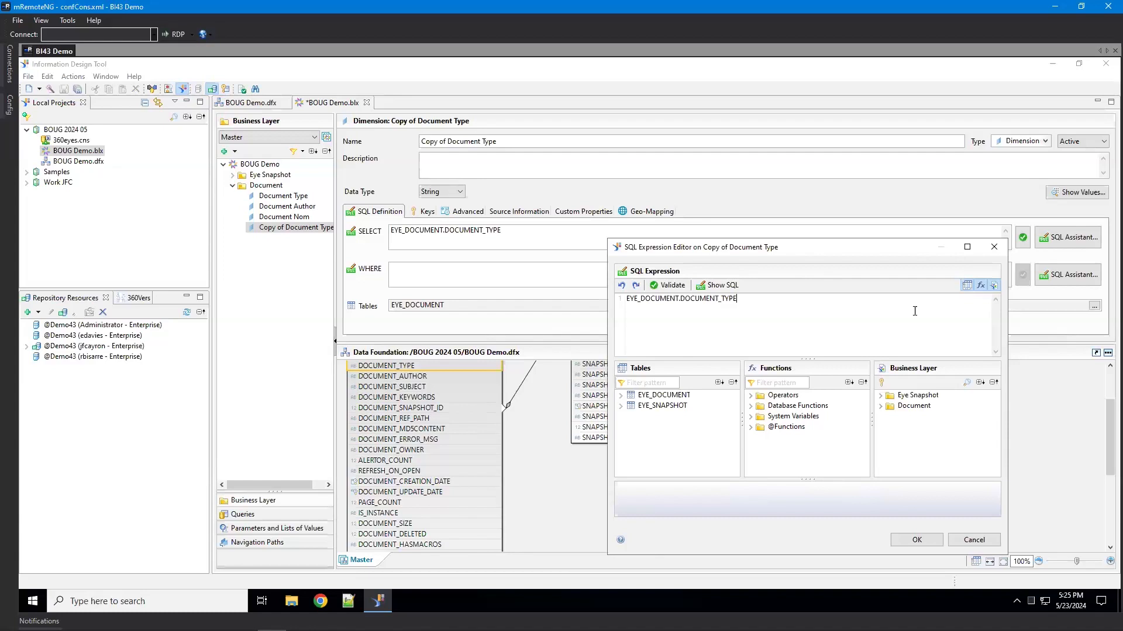
{"action": "type", "text": "&"}
{"action": "left_click", "coordinate": [619, 406]}
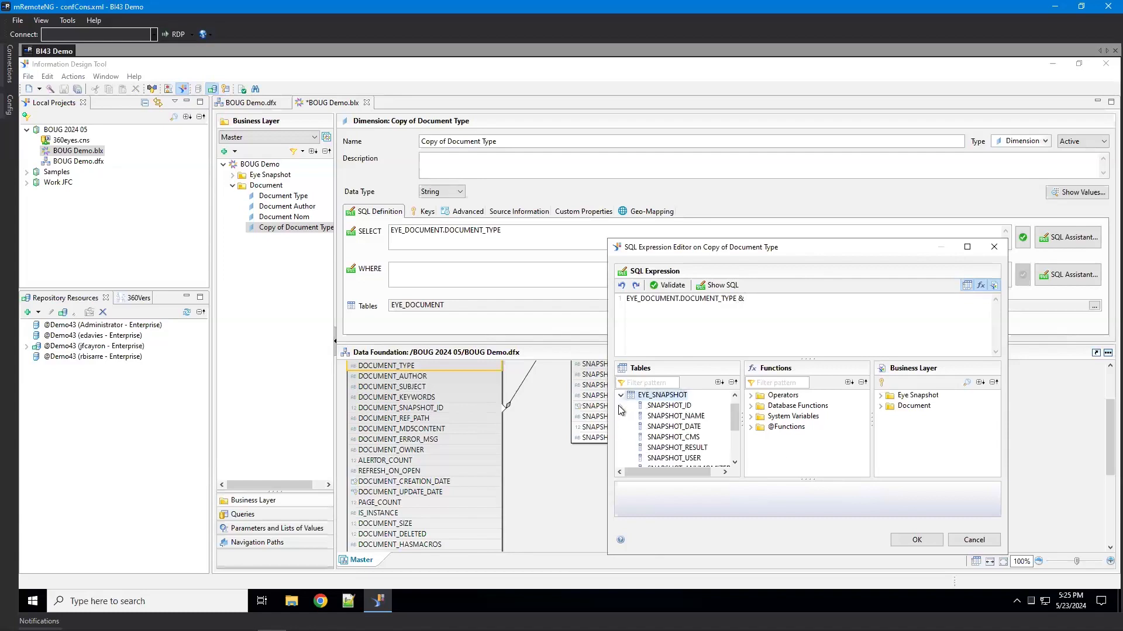
{"action": "left_click", "coordinate": [621, 397]}
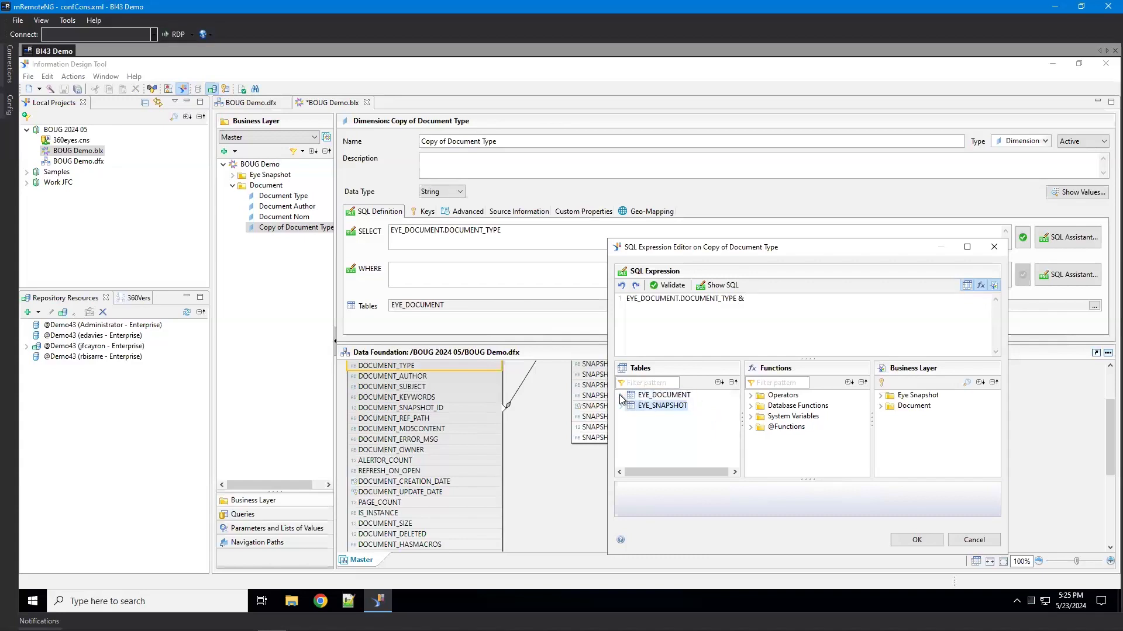
{"action": "left_click", "coordinate": [621, 395]}
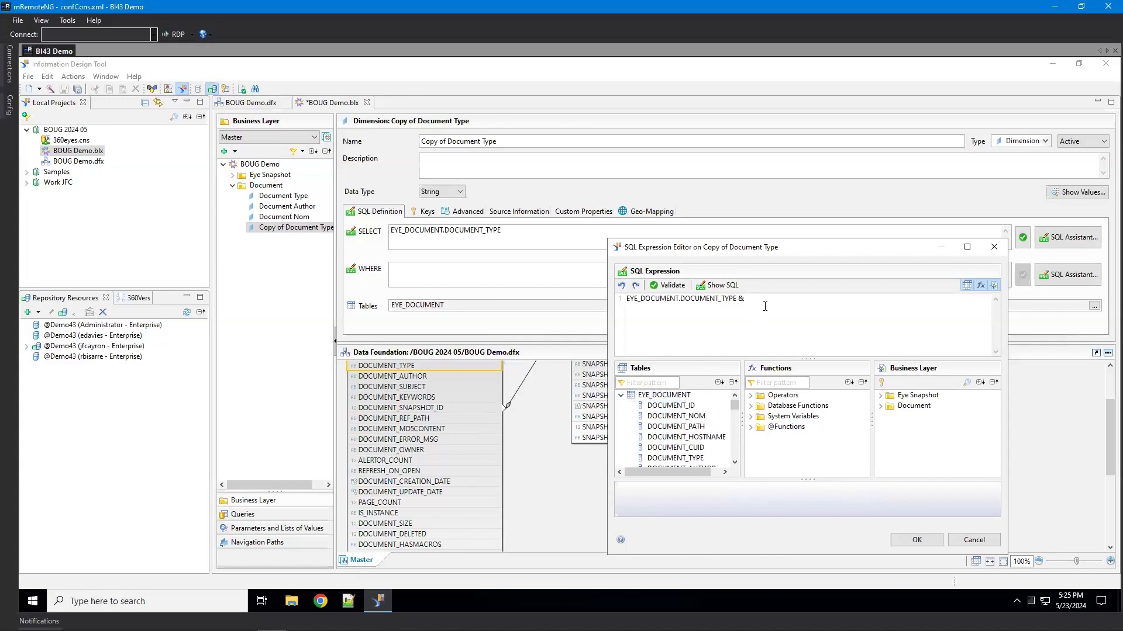
{"action": "scroll", "coordinate": [666, 416], "scroll_direction": "down", "scroll_amount": 1}
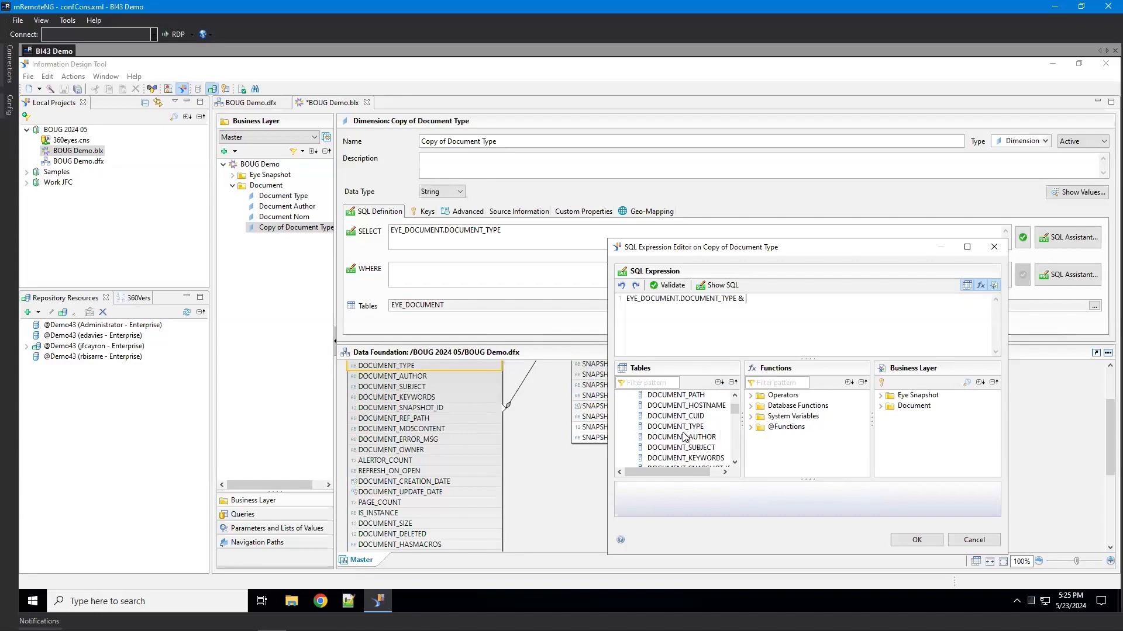
{"action": "double_click", "coordinate": [666, 416]}
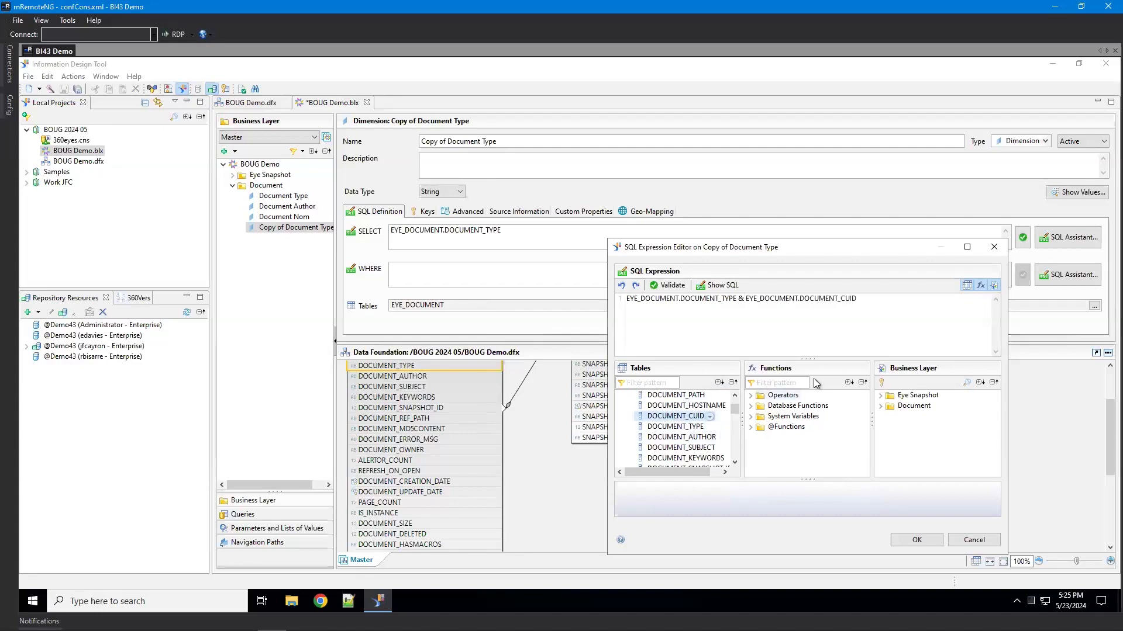
{"action": "left_click", "coordinate": [917, 539]}
{"action": "left_click", "coordinate": [1022, 238]}
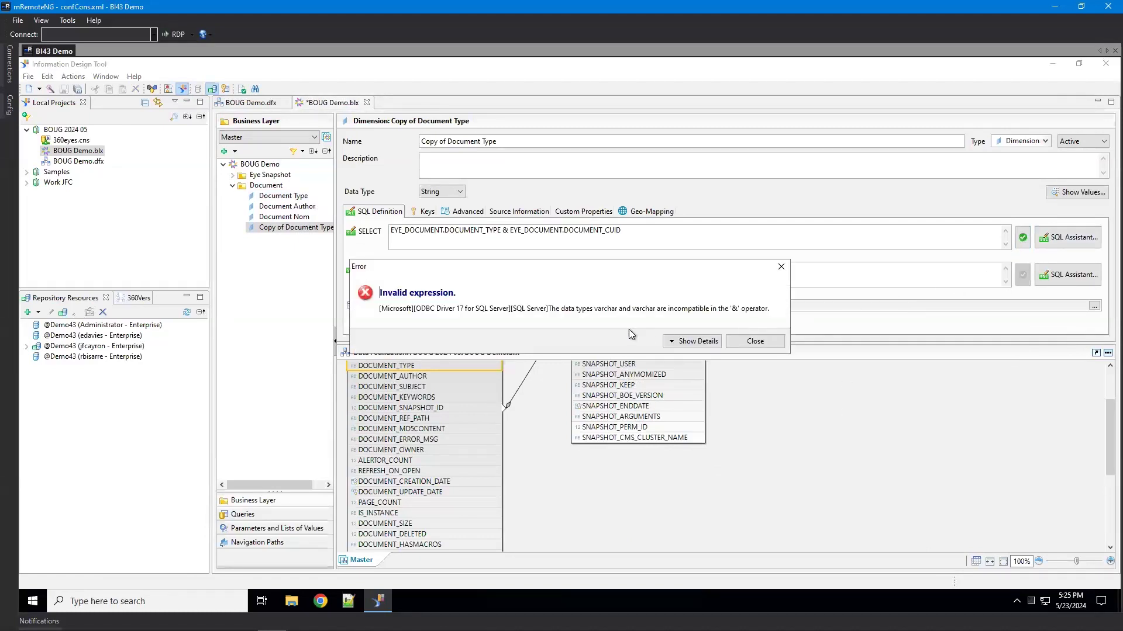
{"action": "left_click", "coordinate": [754, 341]}
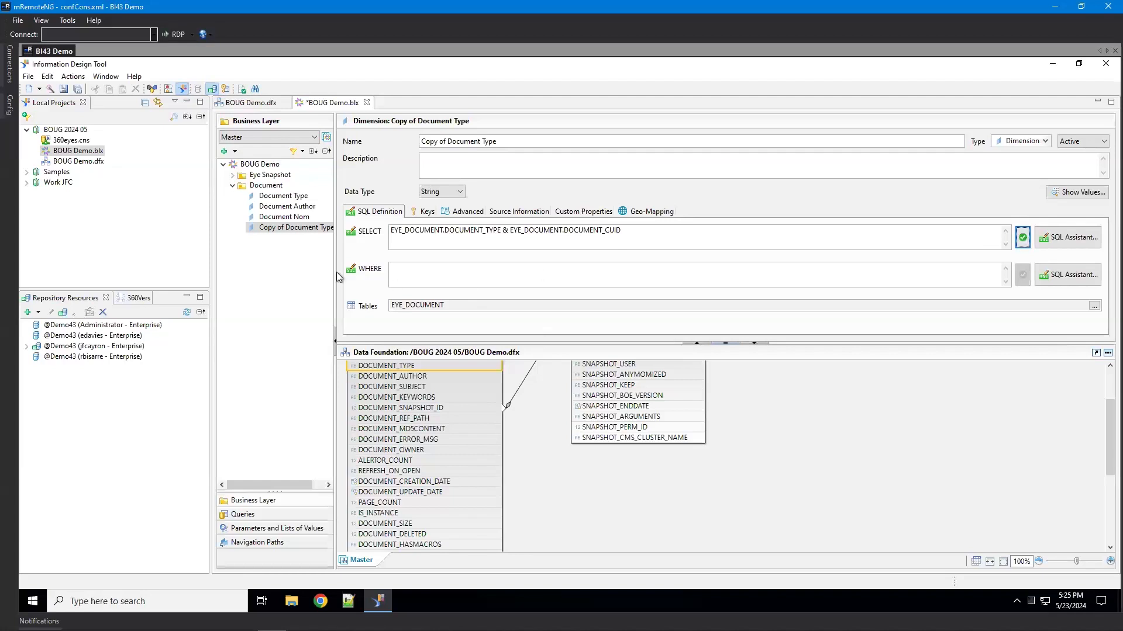
Step: Change the SELECT expression of Copy of Document Type to count(EYE_DOCUMENT.DOCUMENT_CUID) and validate it
{"action": "left_click", "coordinate": [283, 197]}
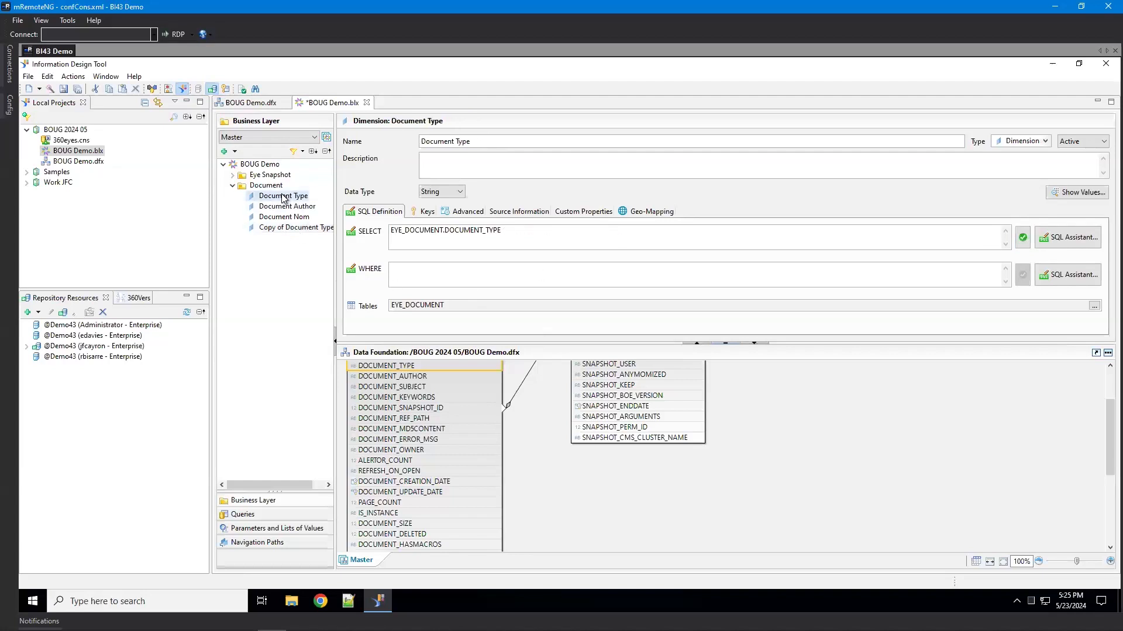
{"action": "left_click", "coordinate": [266, 228]}
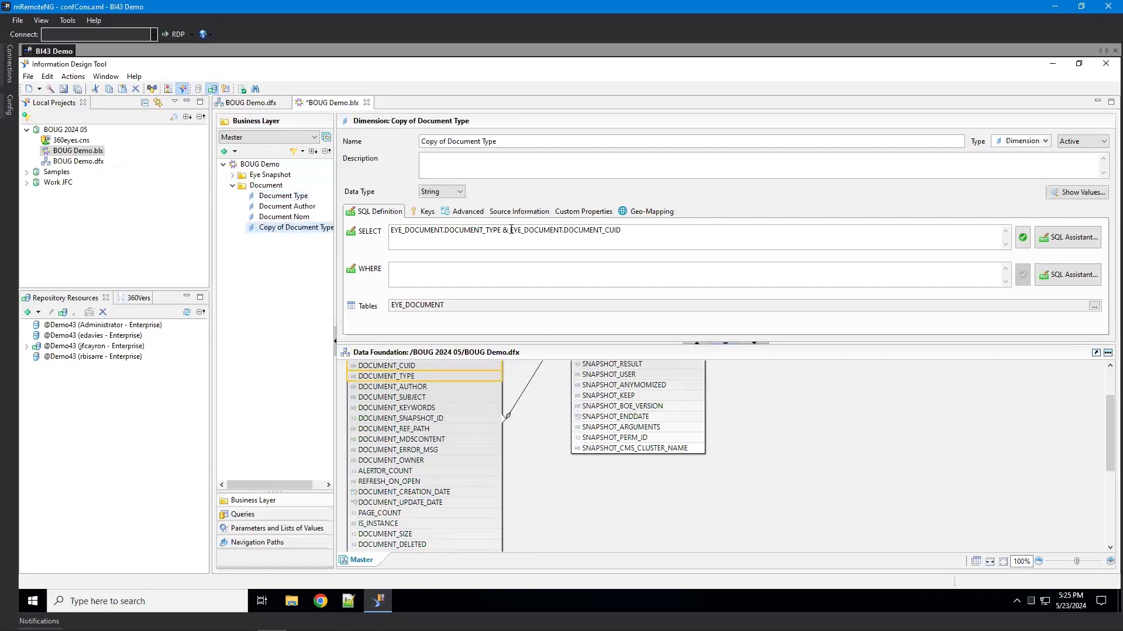
{"action": "left_click_drag", "start_coordinate": [509, 230], "coordinate": [369, 233]}
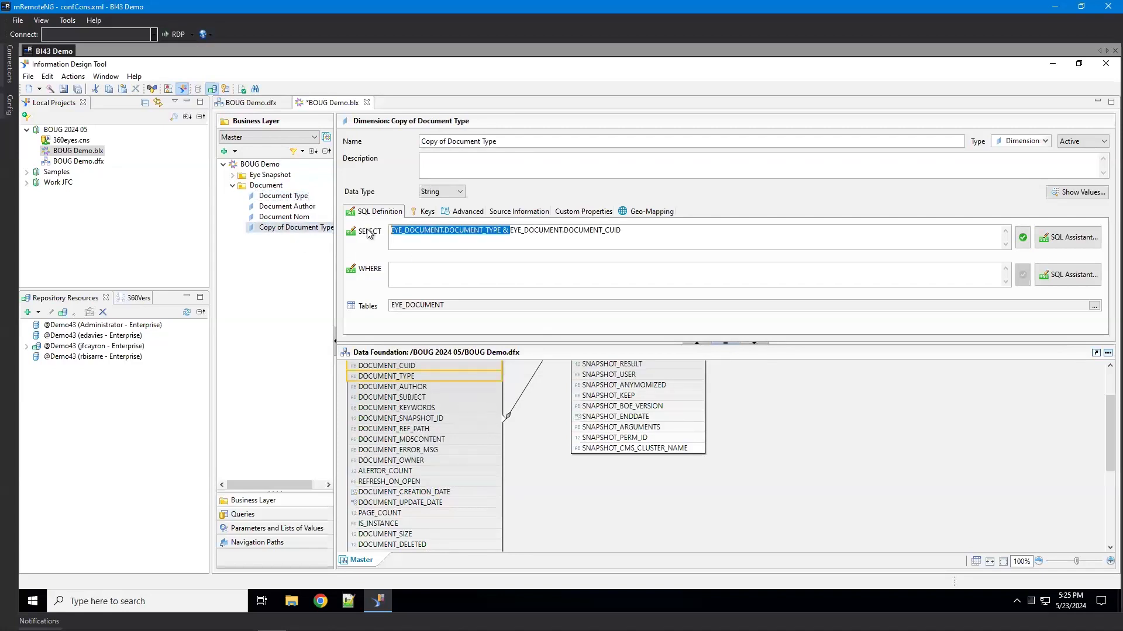
{"action": "type", "text": "count(EYE_DOCUMENT.DOCUMENT_CUID"}
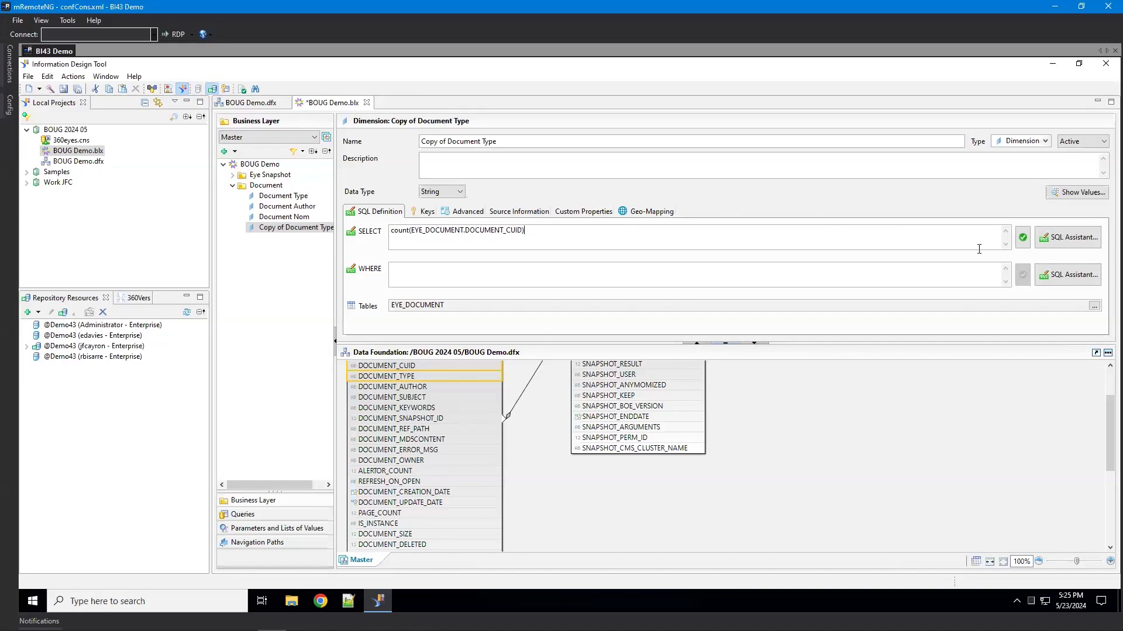
{"action": "left_click", "coordinate": [1022, 237]}
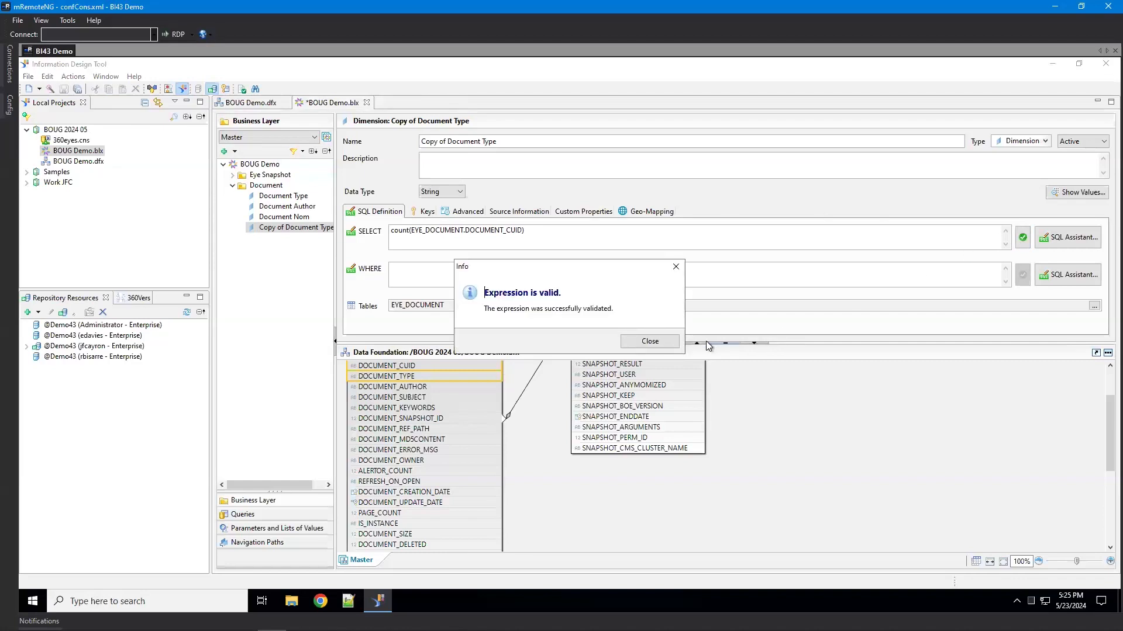
{"action": "left_click", "coordinate": [657, 342]}
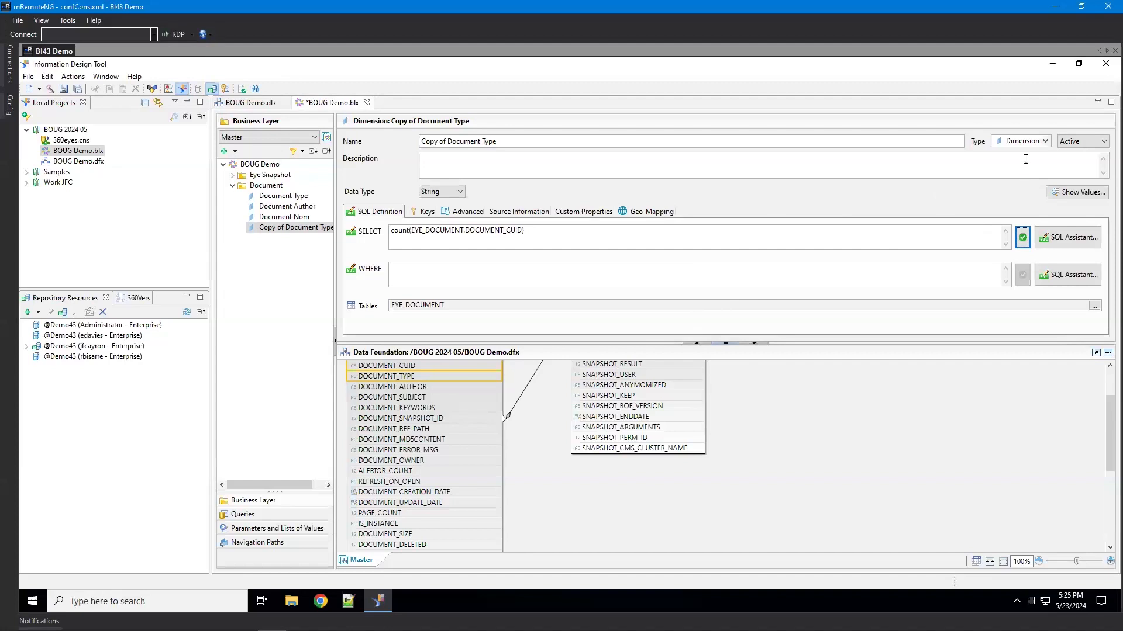
Step: Change the type of Copy of Document Type from dimension to measure and save the business layer
{"action": "left_click", "coordinate": [1047, 145]}
{"action": "left_click", "coordinate": [1016, 174]}
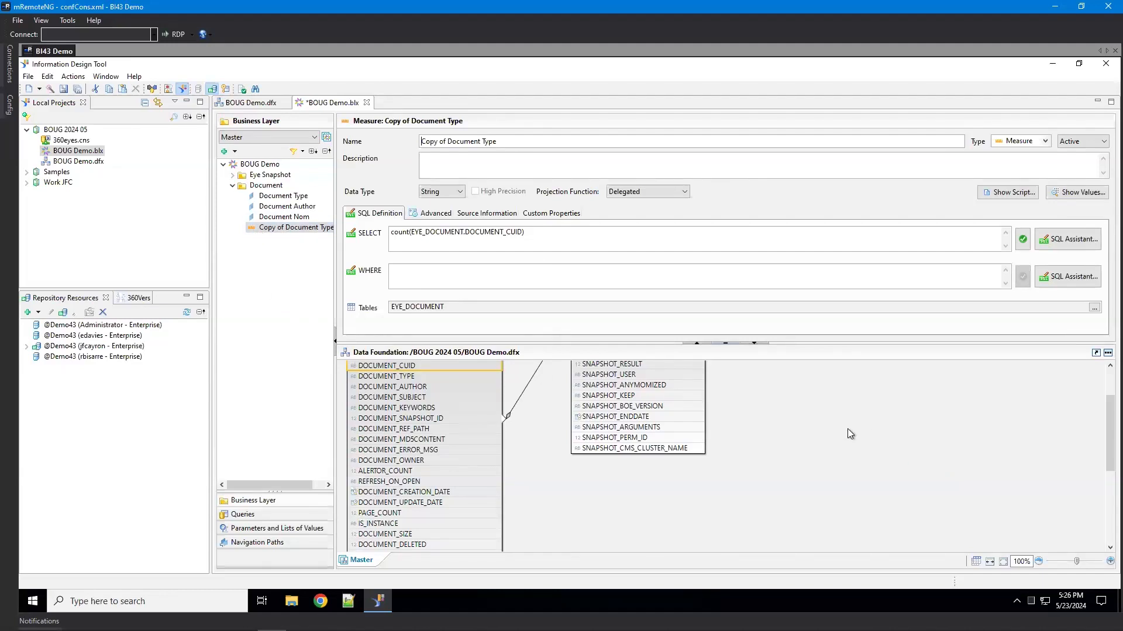
{"action": "left_click", "coordinate": [63, 89]}
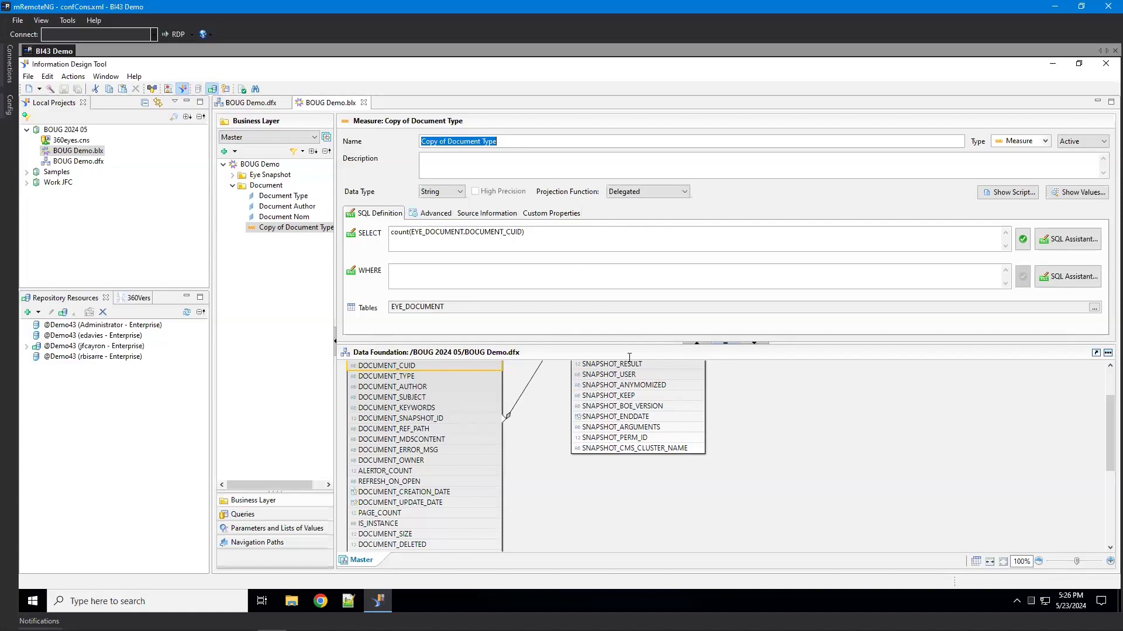
Step: Start a new query on the business layer, enlarging its query window and hiding the data preview
{"action": "scroll", "coordinate": [592, 493], "scroll_direction": "up", "scroll_amount": 3}
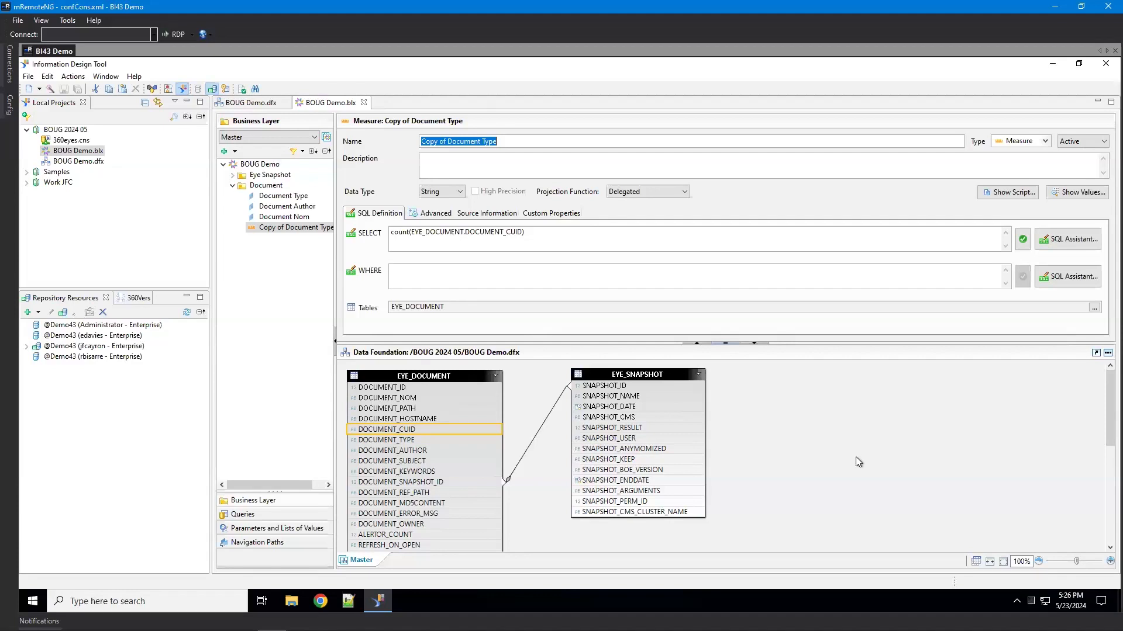
{"action": "left_click", "coordinate": [243, 514]}
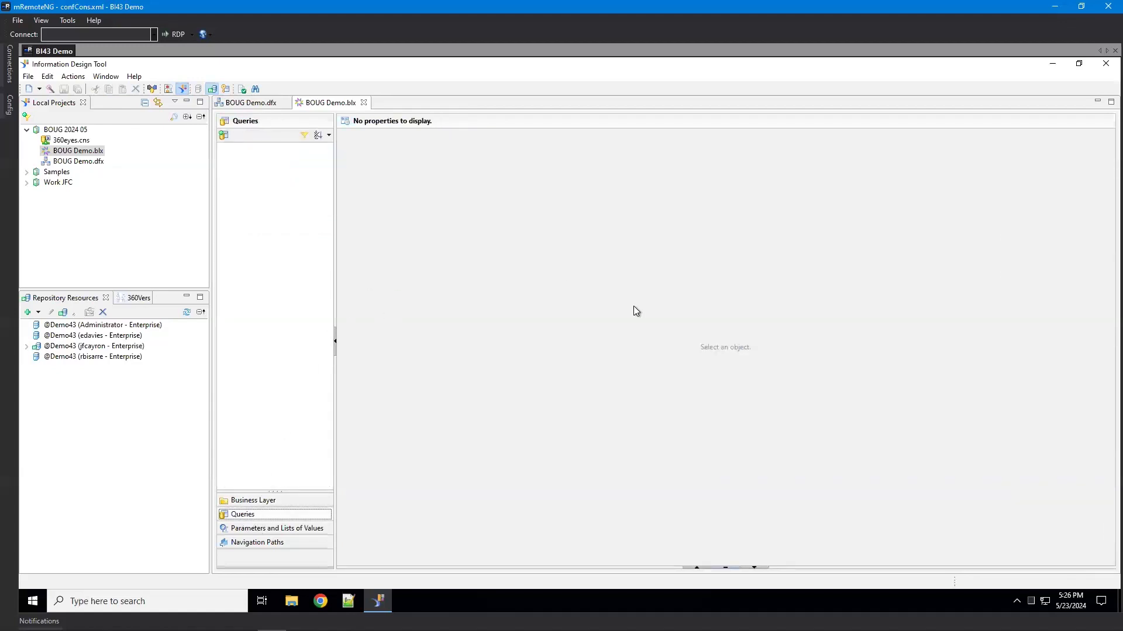
{"action": "left_click", "coordinate": [224, 135]}
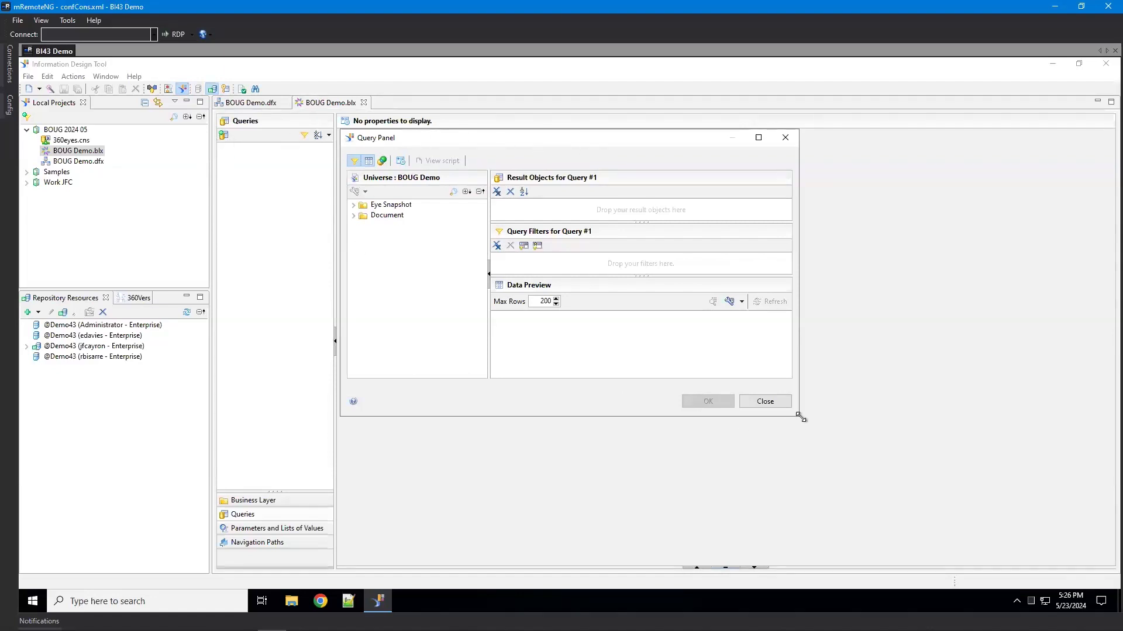
{"action": "left_click_drag", "start_coordinate": [800, 417], "coordinate": [955, 518]}
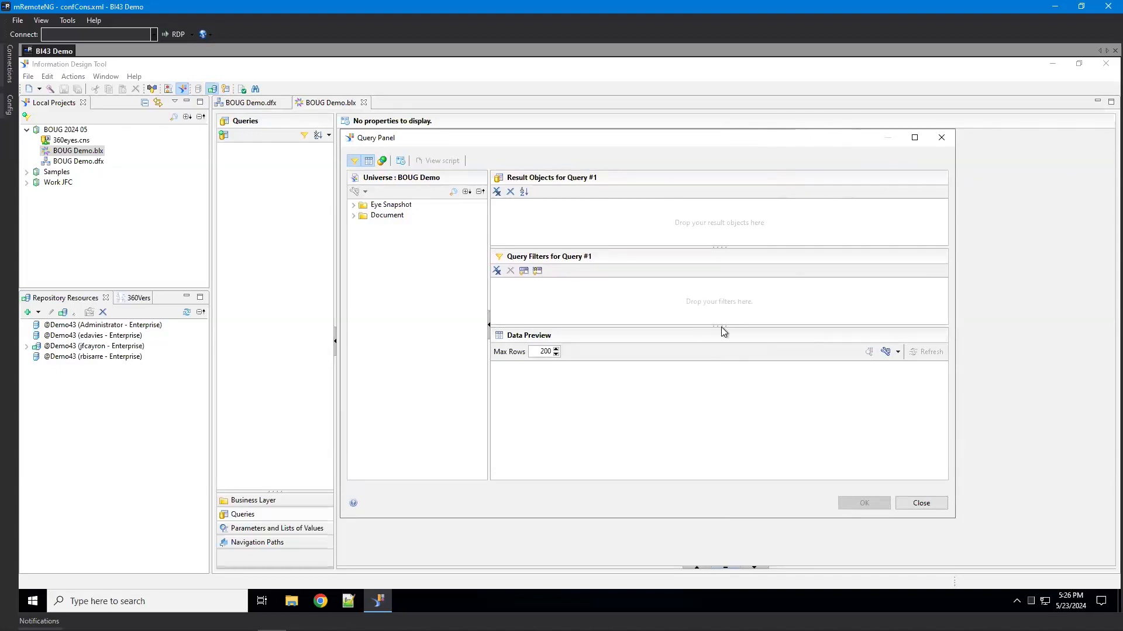
{"action": "left_click", "coordinate": [368, 161]}
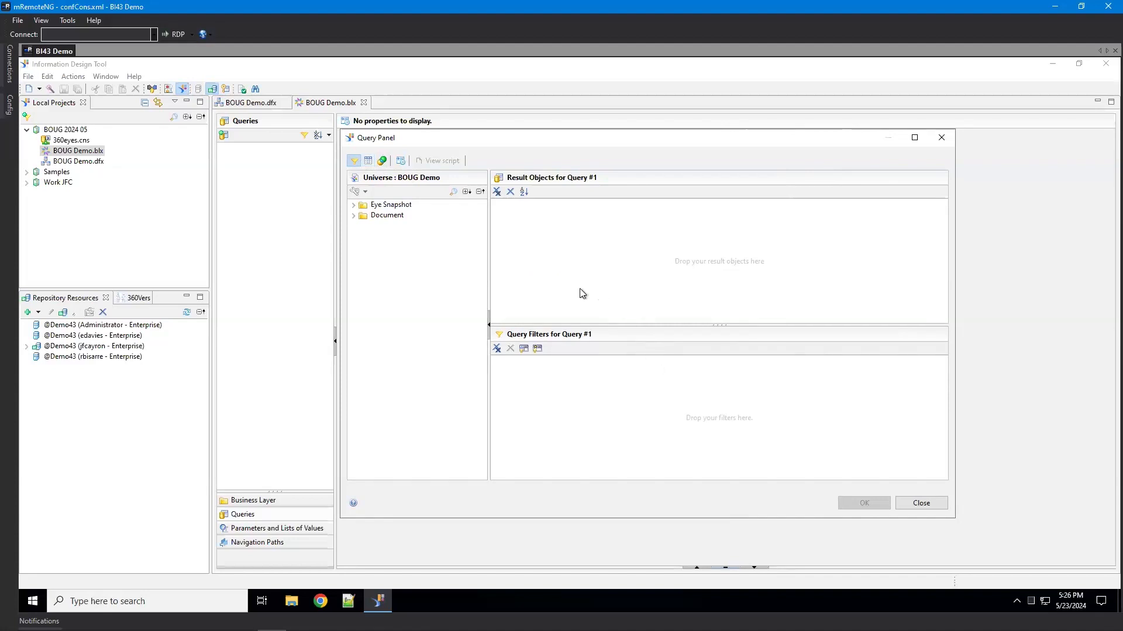
Step: Add Snapshot Name, Document Nom, Document Author and Document Type as the query's result objects
{"action": "left_click", "coordinate": [354, 206]}
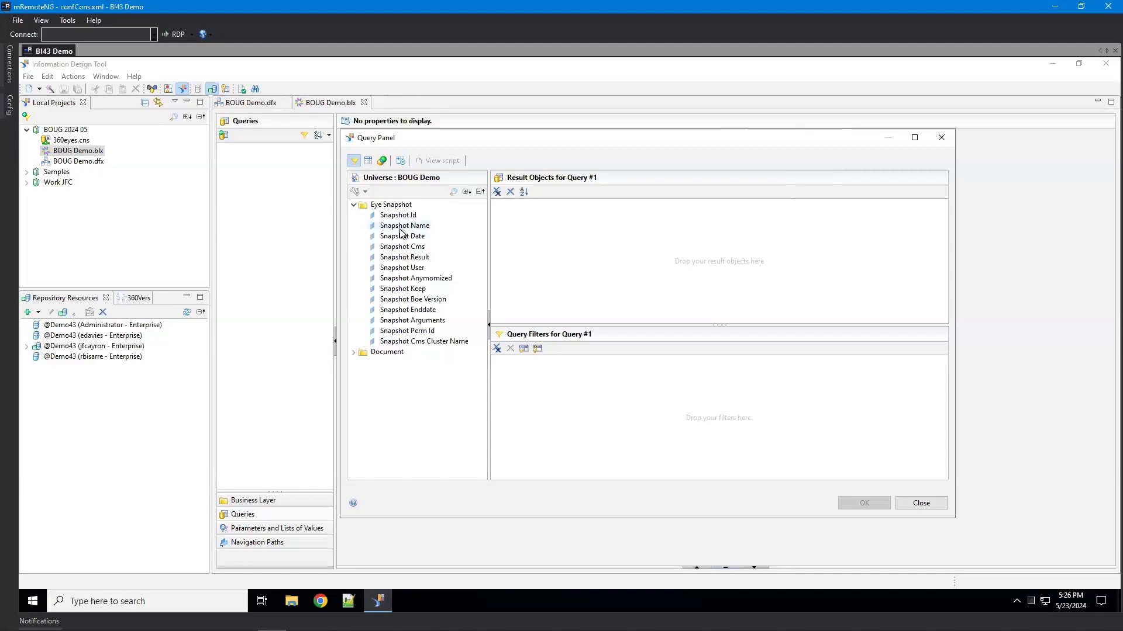
{"action": "left_click_drag", "start_coordinate": [403, 227], "coordinate": [591, 219]}
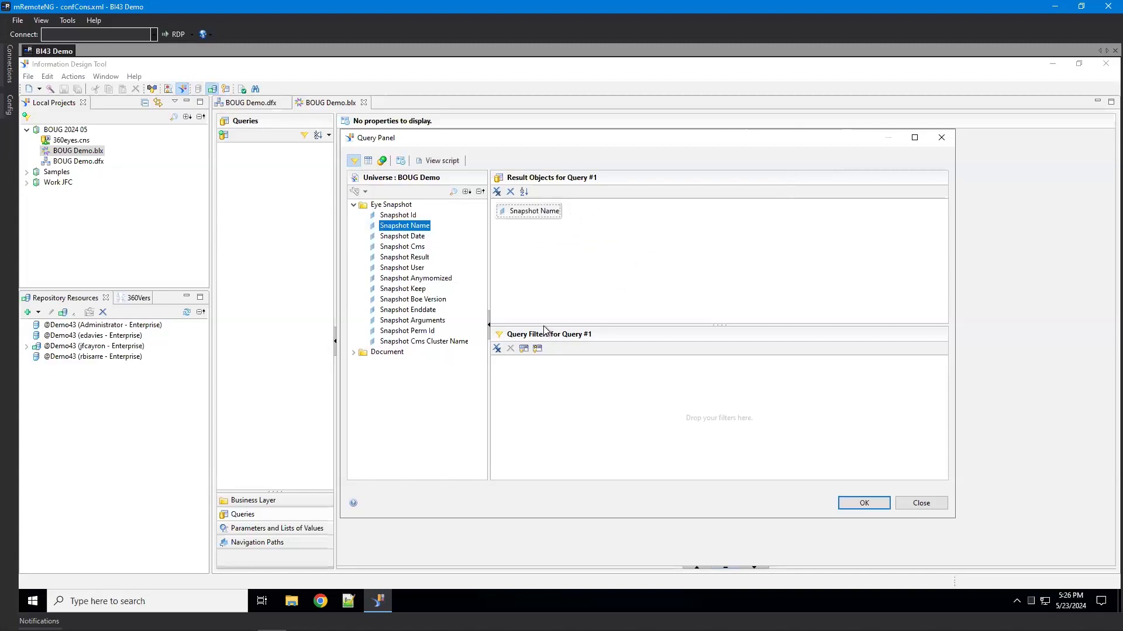
{"action": "left_click", "coordinate": [354, 353]}
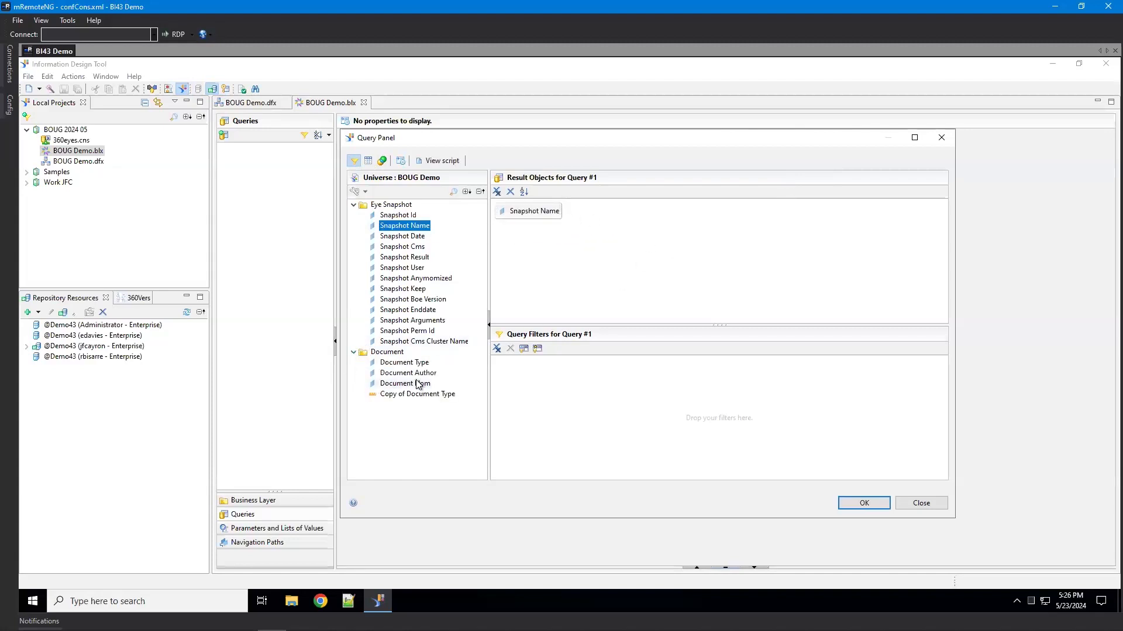
{"action": "left_click_drag", "start_coordinate": [406, 388], "coordinate": [661, 227]}
{"action": "left_click_drag", "start_coordinate": [407, 373], "coordinate": [624, 294]}
{"action": "left_click_drag", "start_coordinate": [424, 360], "coordinate": [761, 221]}
Step: Add a Snapshot Id query filter set to Equal to 88, picking the value from the list of values
{"action": "left_click_drag", "start_coordinate": [393, 215], "coordinate": [543, 388]}
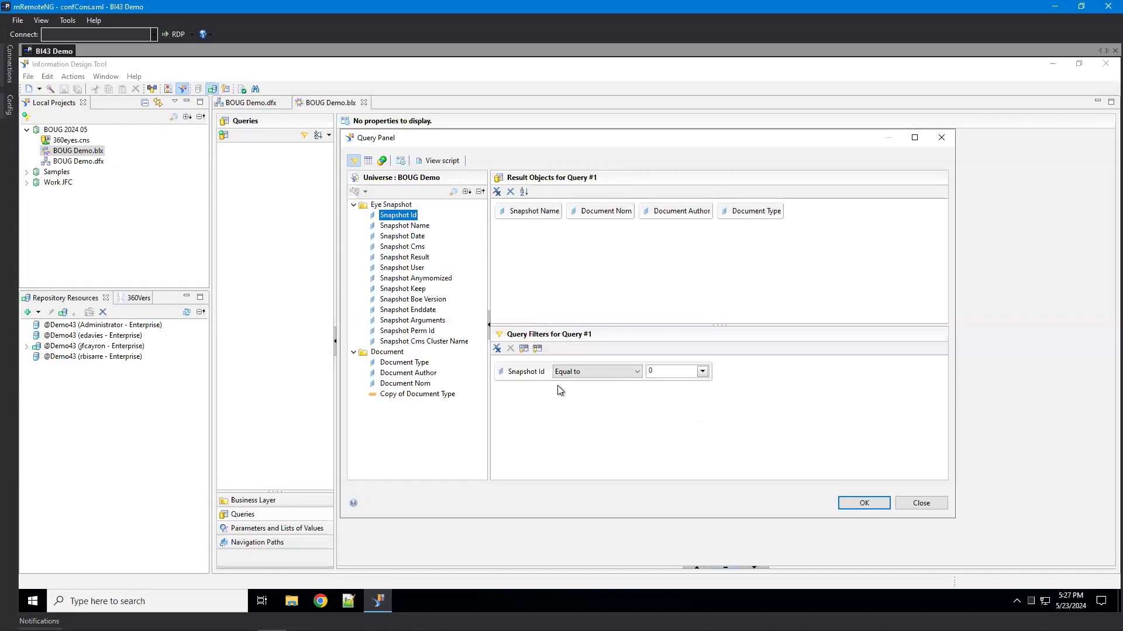
{"action": "left_click", "coordinate": [702, 372]}
{"action": "left_click", "coordinate": [742, 398]}
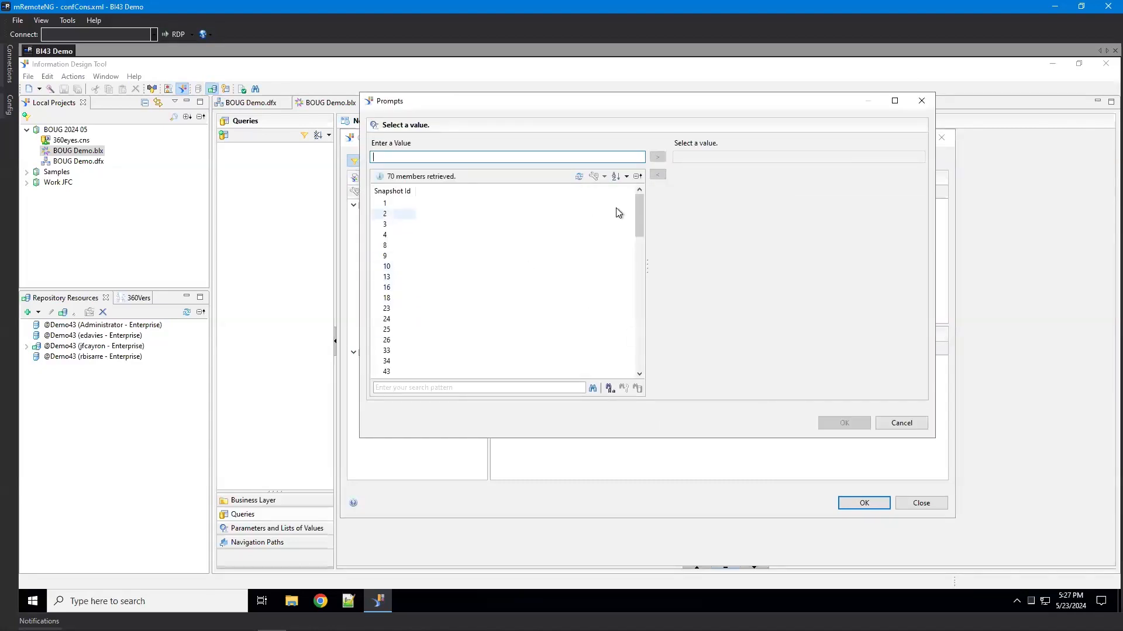
{"action": "scroll", "coordinate": [472, 310], "scroll_direction": "down", "scroll_amount": 7}
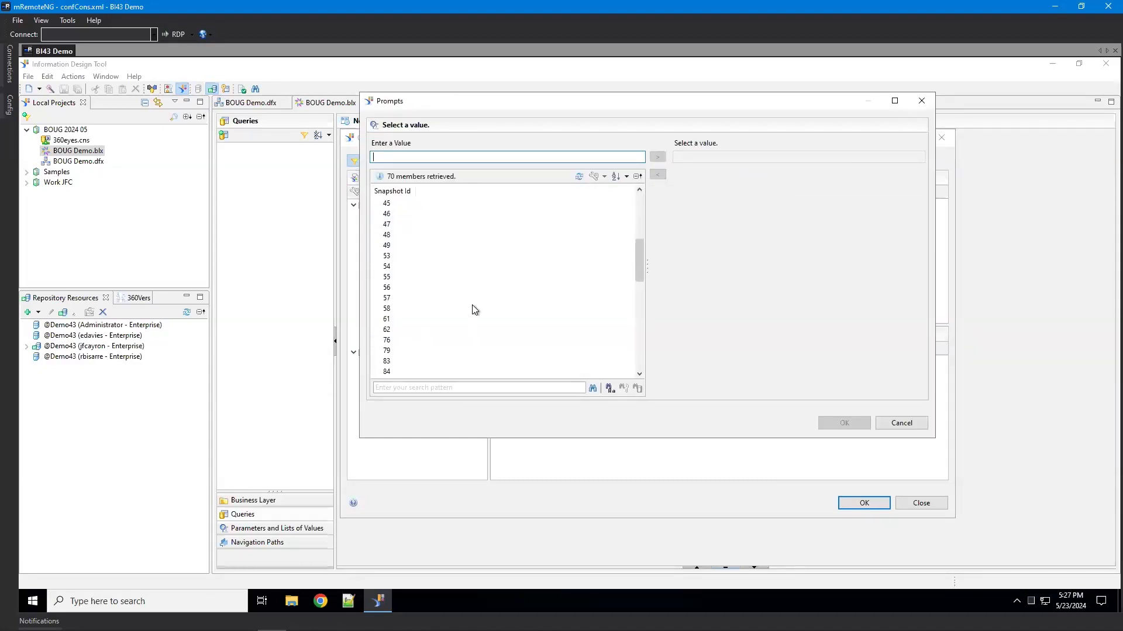
{"action": "left_click", "coordinate": [389, 257]}
{"action": "double_click", "coordinate": [389, 257]}
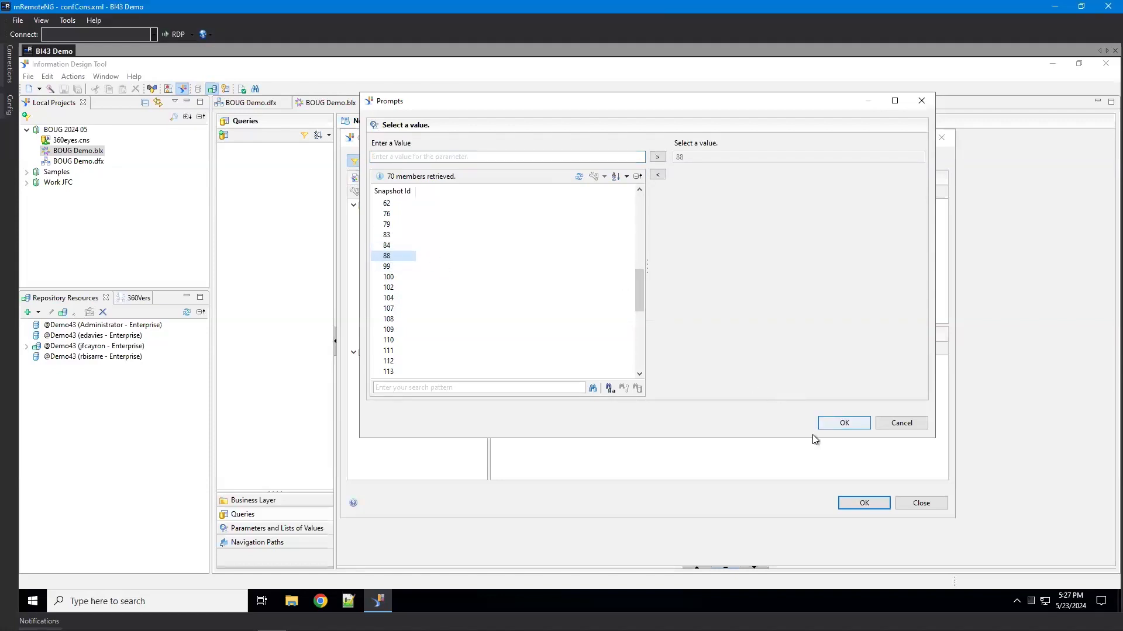
{"action": "left_click", "coordinate": [848, 422]}
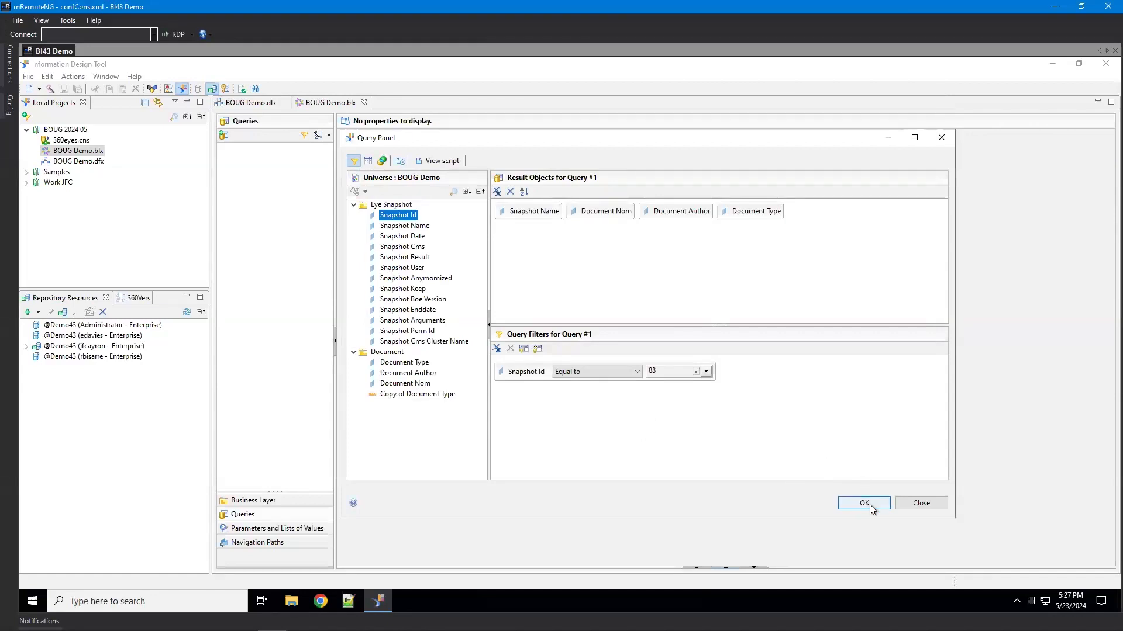
Step: Change the Snapshot Id filter to 83 from the list of values, accept the query and execute it
{"action": "left_click", "coordinate": [707, 372]}
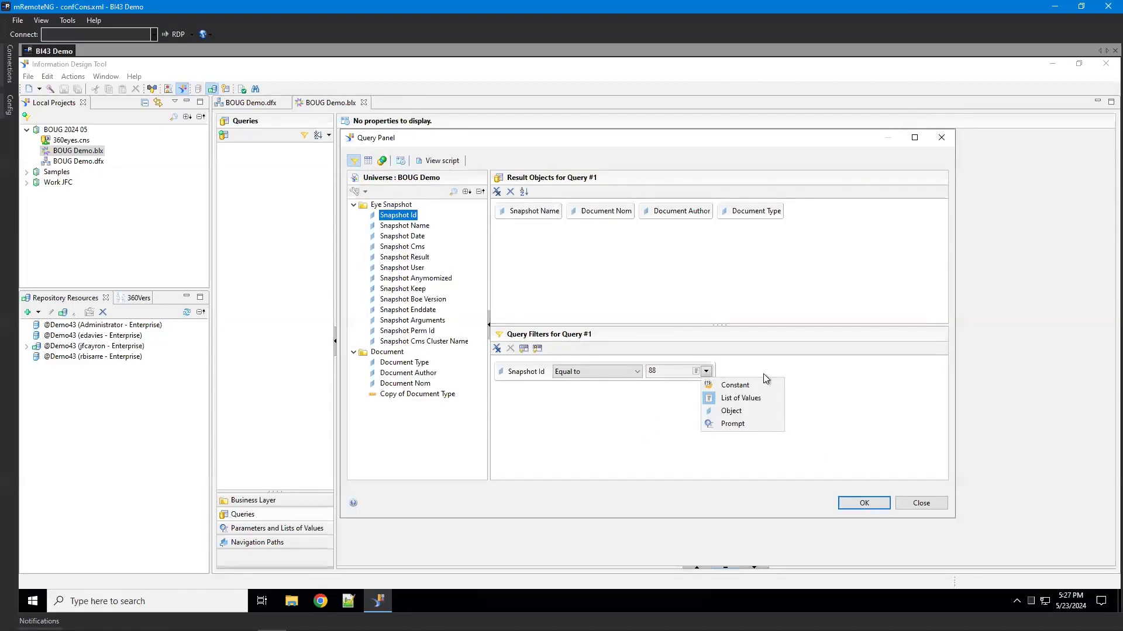
{"action": "left_click", "coordinate": [750, 401]}
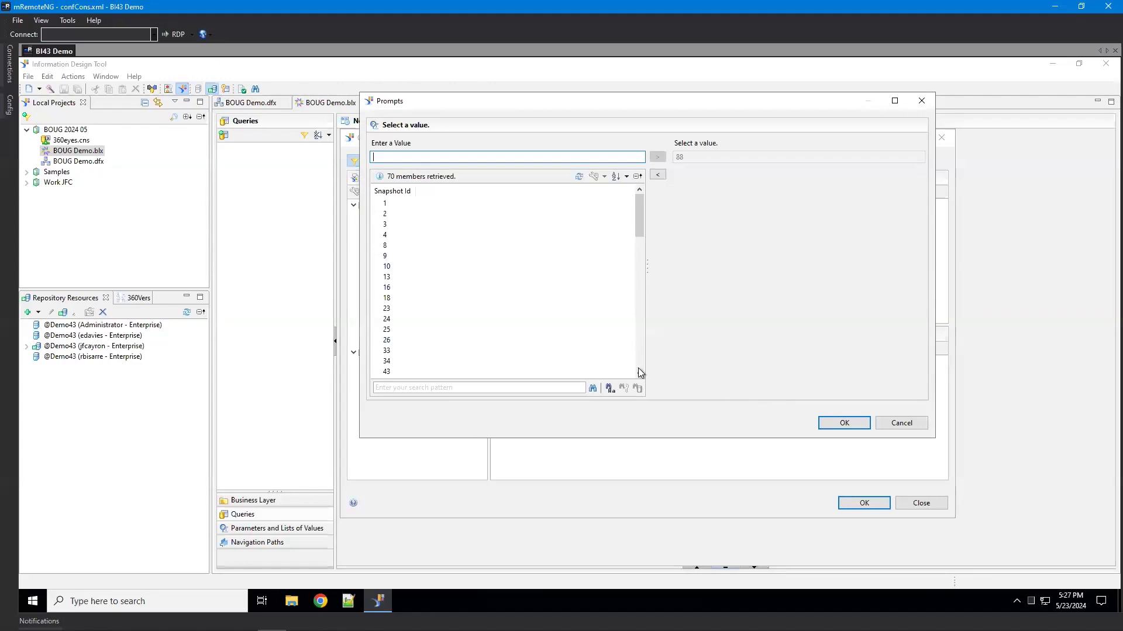
{"action": "scroll", "coordinate": [478, 335], "scroll_direction": "down", "scroll_amount": 5}
{"action": "scroll", "coordinate": [478, 334], "scroll_direction": "down", "scroll_amount": 3}
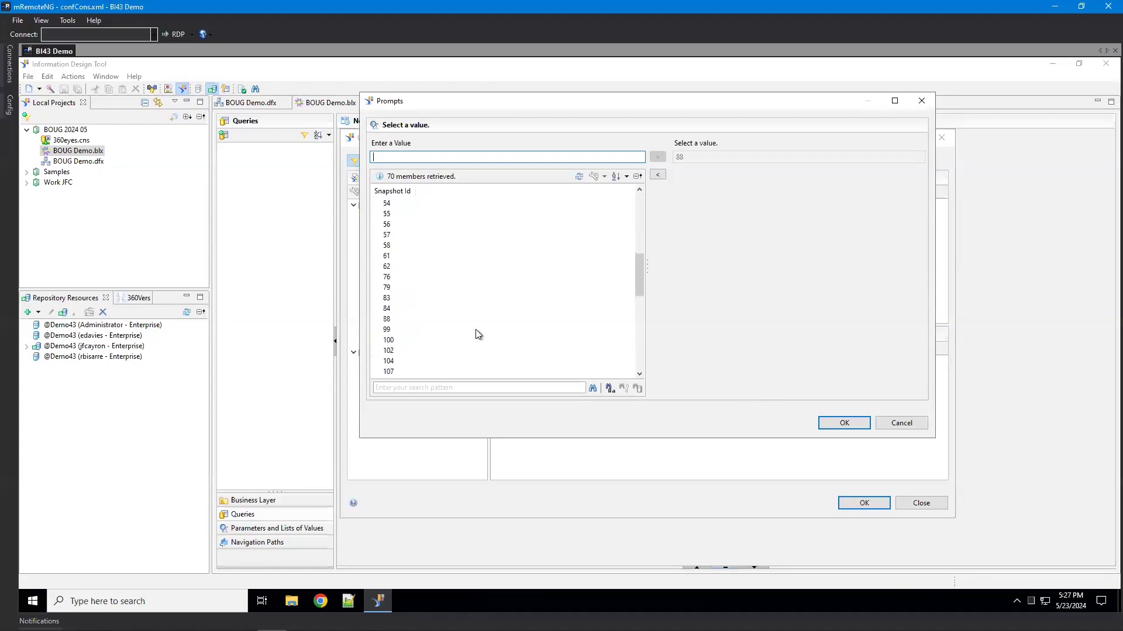
{"action": "left_click", "coordinate": [388, 300]}
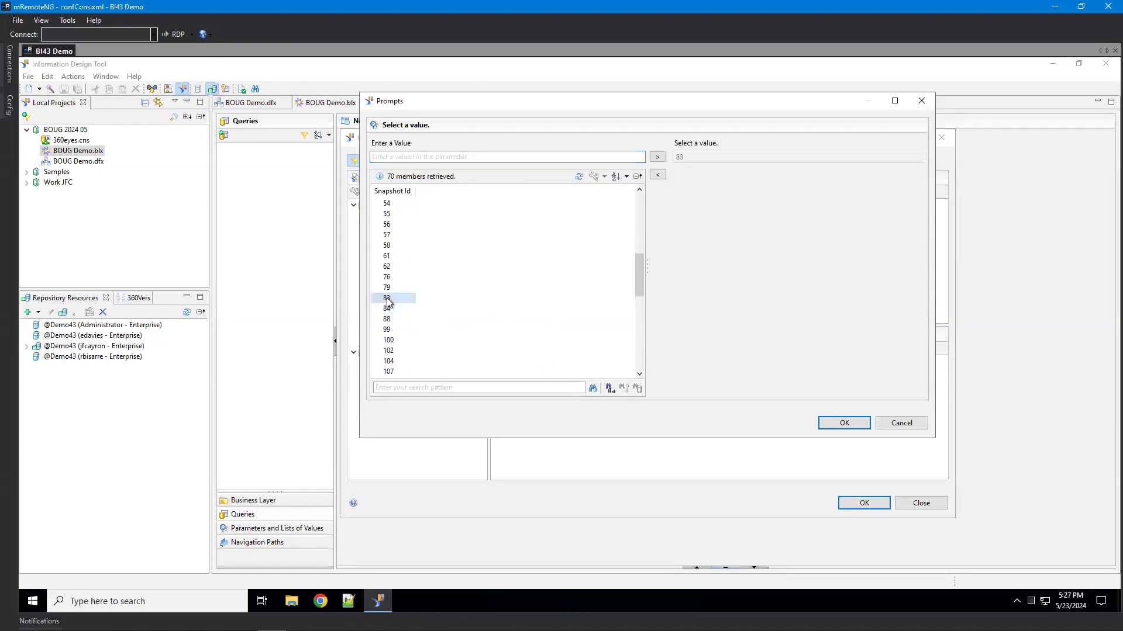
{"action": "left_click", "coordinate": [847, 422]}
{"action": "left_click", "coordinate": [863, 504]}
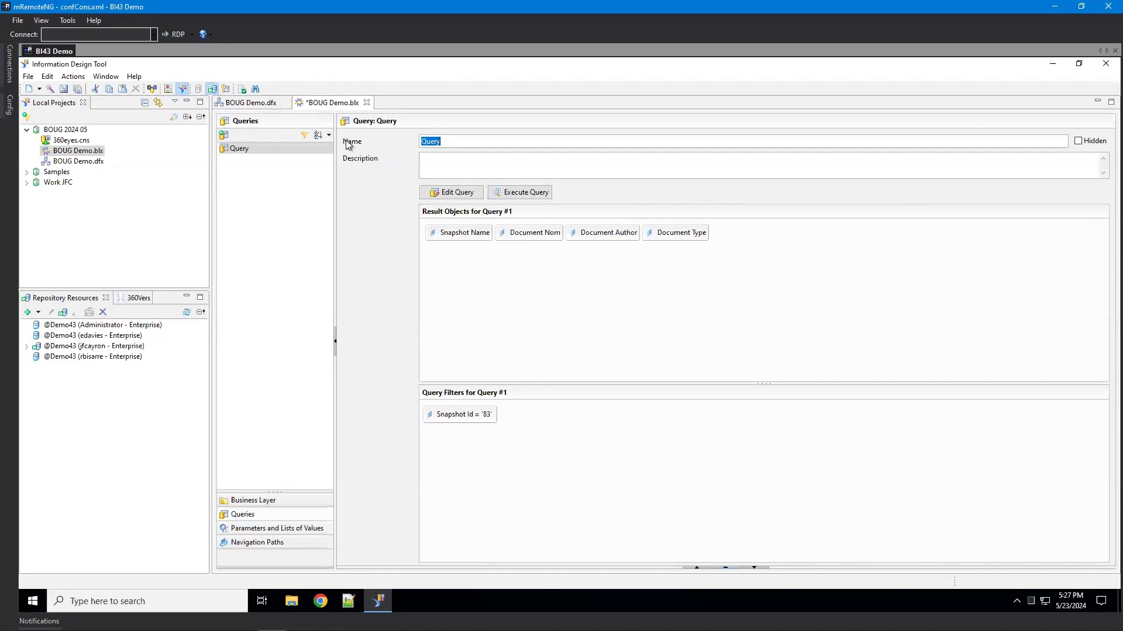
{"action": "left_click", "coordinate": [524, 193]}
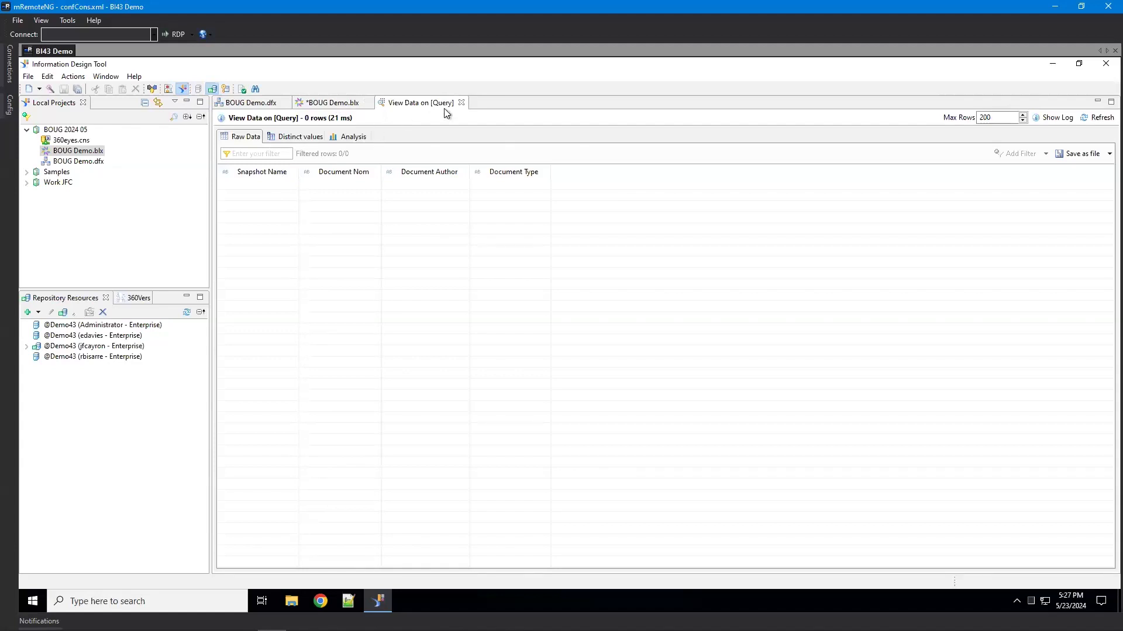
Step: Show the table values of EYE_SNAPSHOT from the data foundation and examine which snapshot names match the snapshot IDs
{"action": "left_click", "coordinate": [331, 103]}
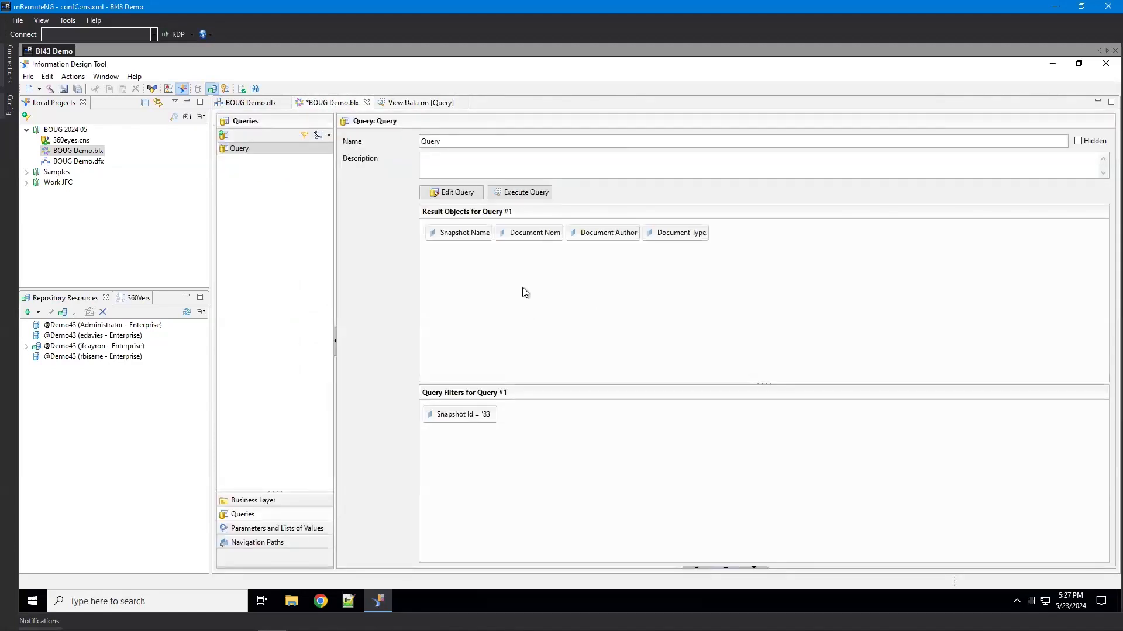
{"action": "left_click", "coordinate": [258, 104]}
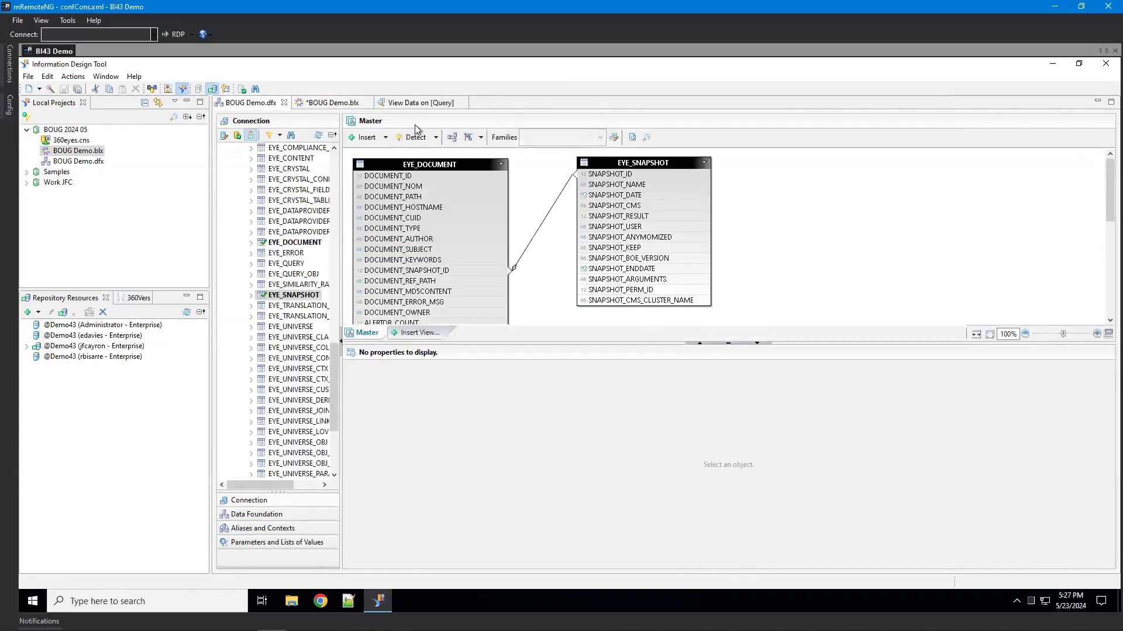
{"action": "left_click", "coordinate": [635, 162]}
{"action": "right_click", "coordinate": [635, 162]}
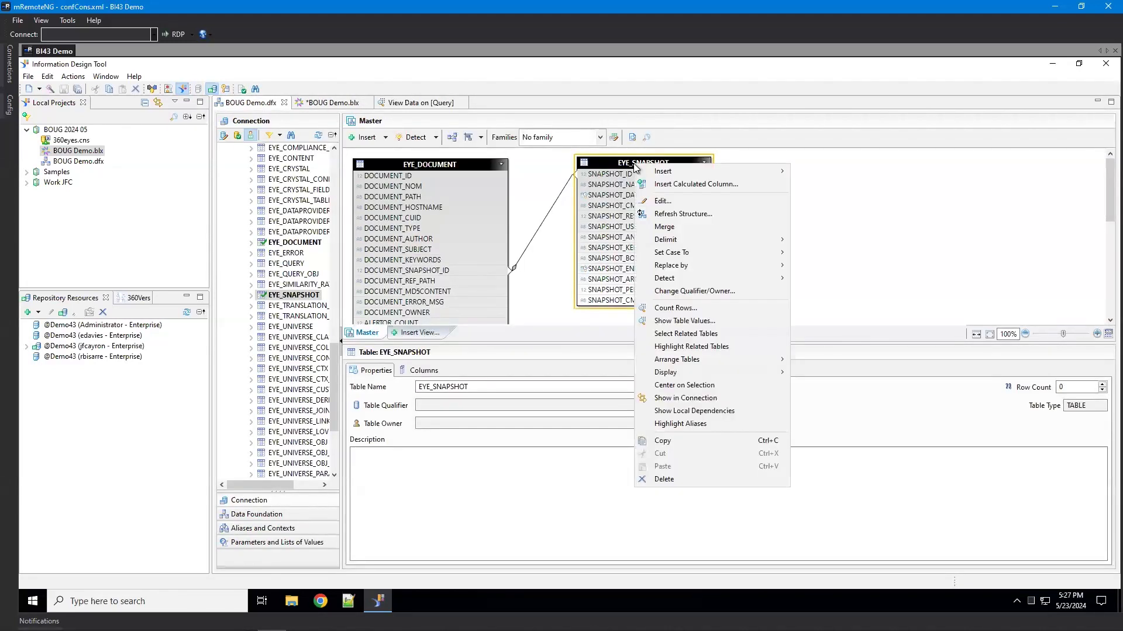
{"action": "left_click", "coordinate": [724, 321]}
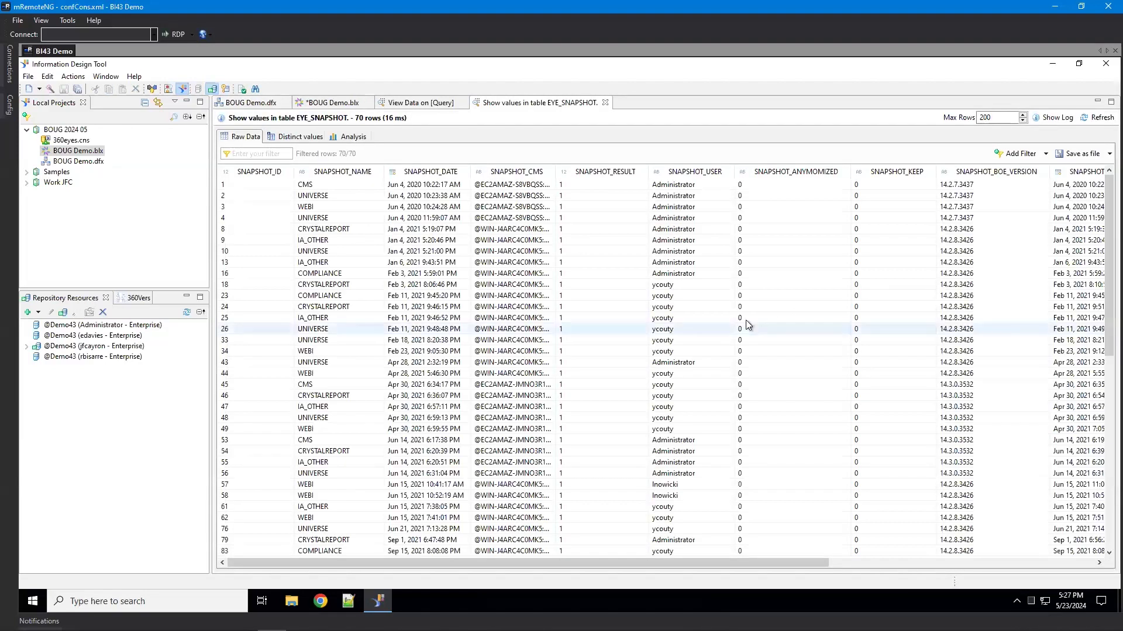
{"action": "scroll", "coordinate": [445, 390], "scroll_direction": "down", "scroll_amount": 6}
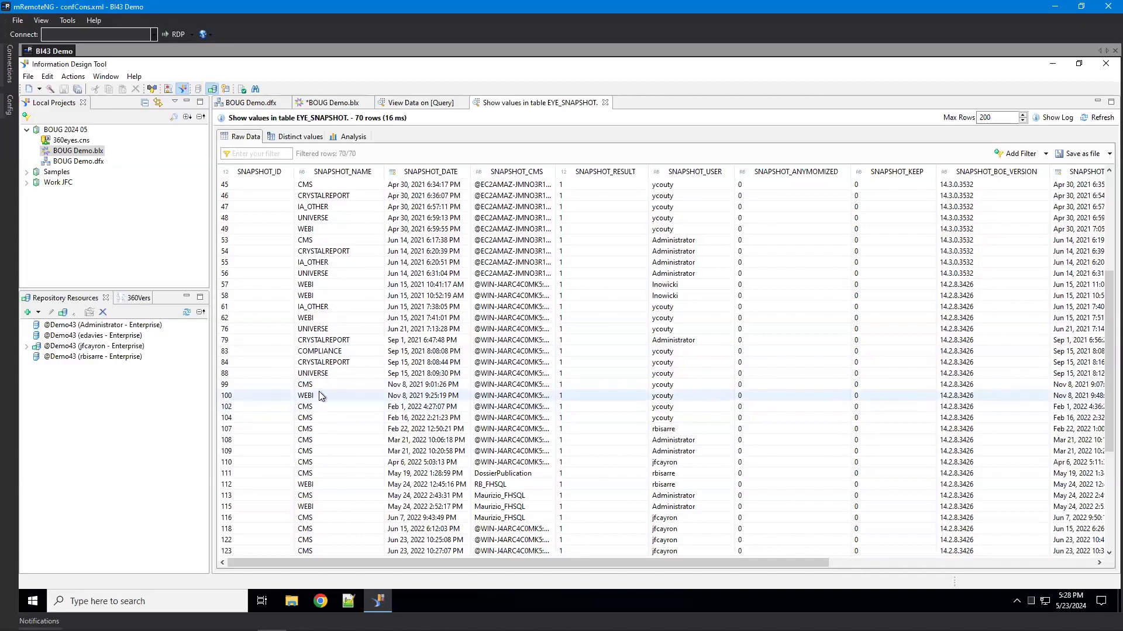
Step: Edit the saved query so its Snapshot Id filter equals 100, chosen from the list of values
{"action": "left_click", "coordinate": [345, 104]}
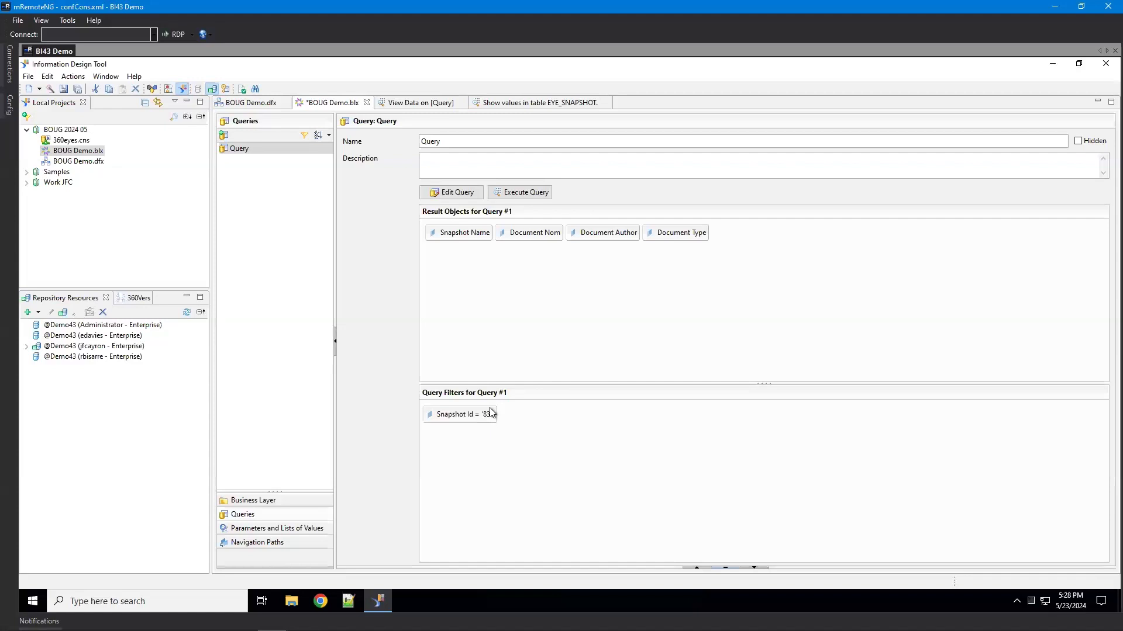
{"action": "left_click", "coordinate": [453, 193]}
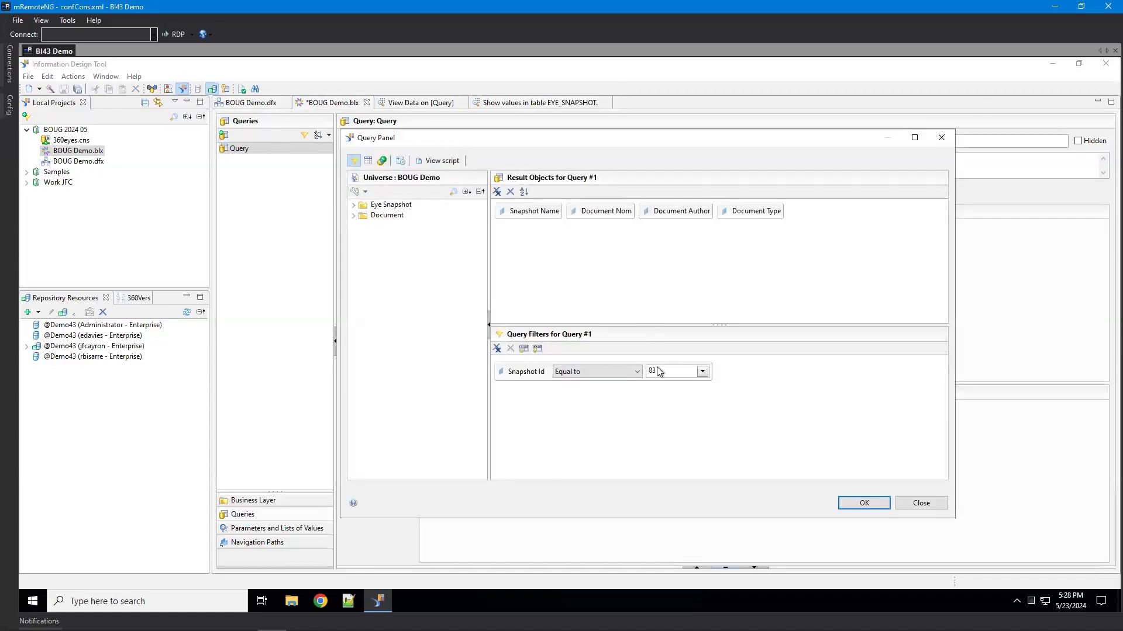
{"action": "left_click", "coordinate": [702, 371]}
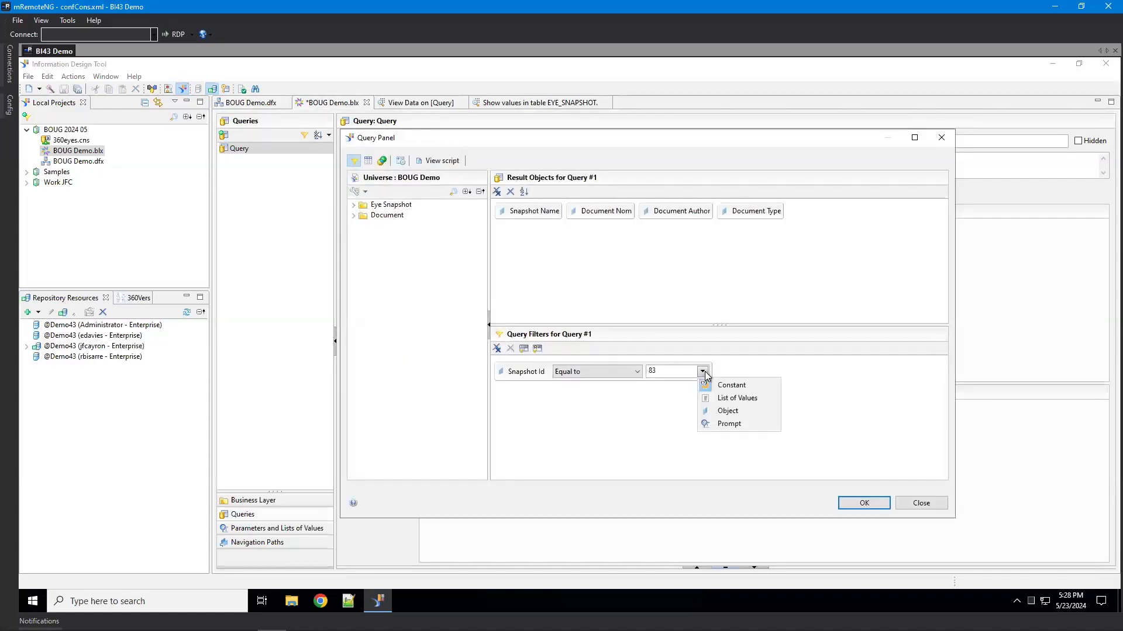
{"action": "left_click", "coordinate": [738, 399]}
{"action": "scroll", "coordinate": [453, 317], "scroll_direction": "down", "scroll_amount": 7}
{"action": "scroll", "coordinate": [454, 317], "scroll_direction": "down", "scroll_amount": 4}
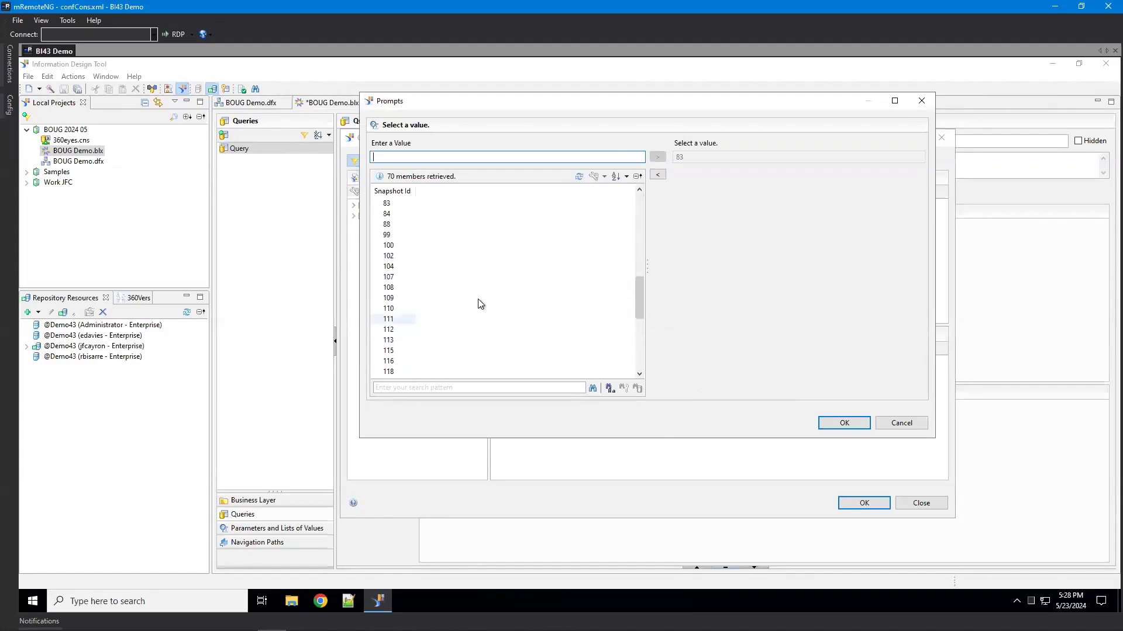
{"action": "left_click", "coordinate": [388, 245]}
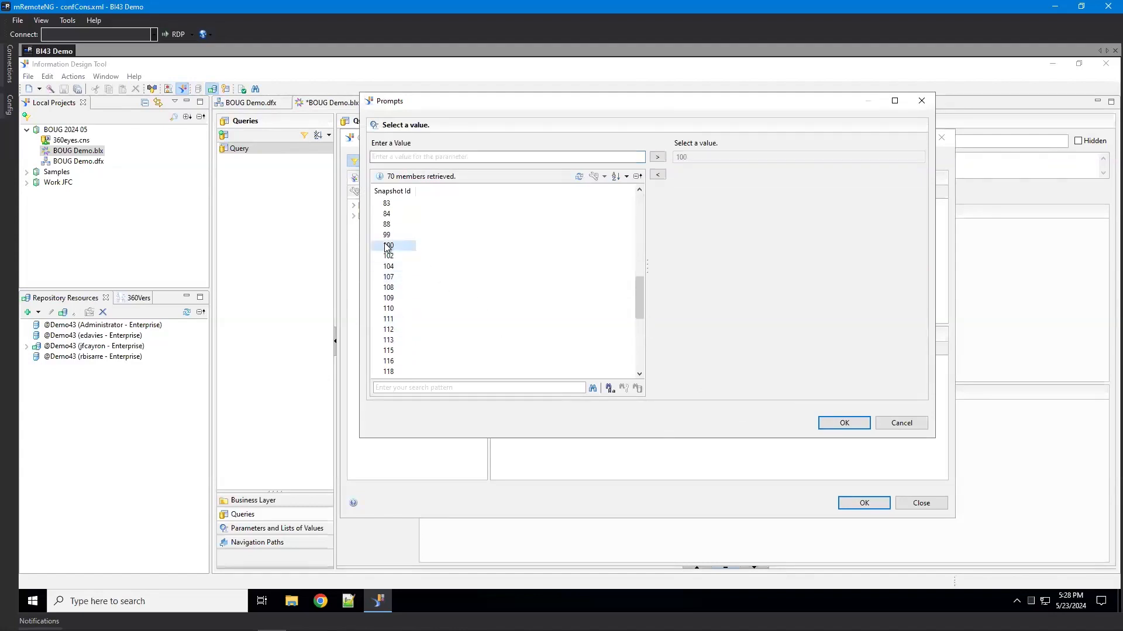
{"action": "left_click", "coordinate": [842, 422]}
{"action": "left_click", "coordinate": [862, 502]}
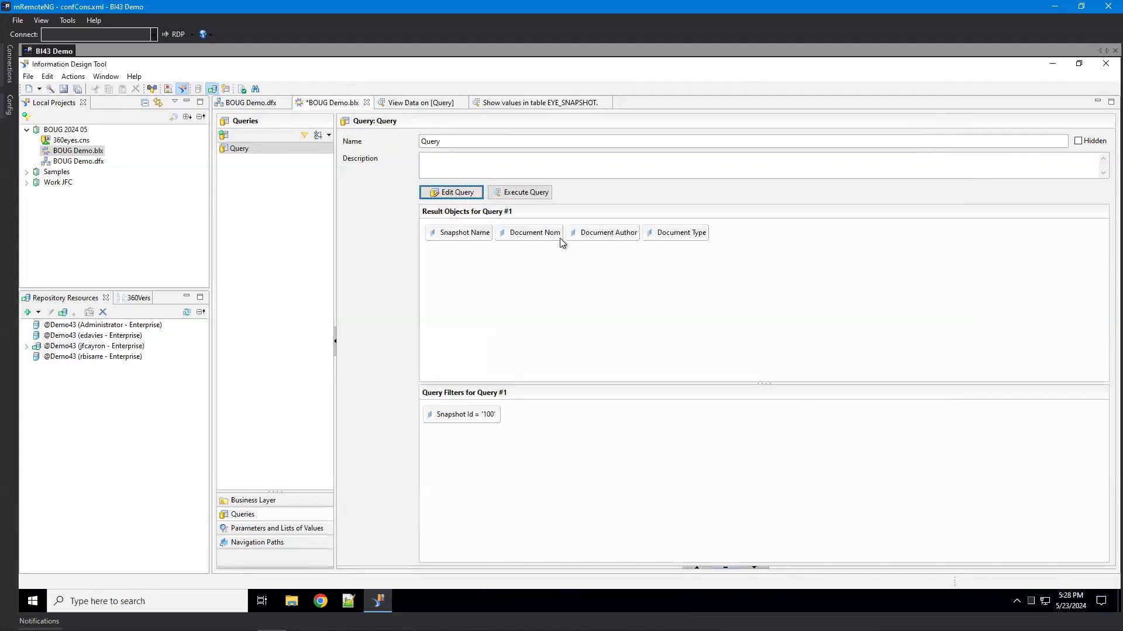
Step: Execute the query and widen the Document Nom column of the results to fit its contents
{"action": "left_click", "coordinate": [520, 191]}
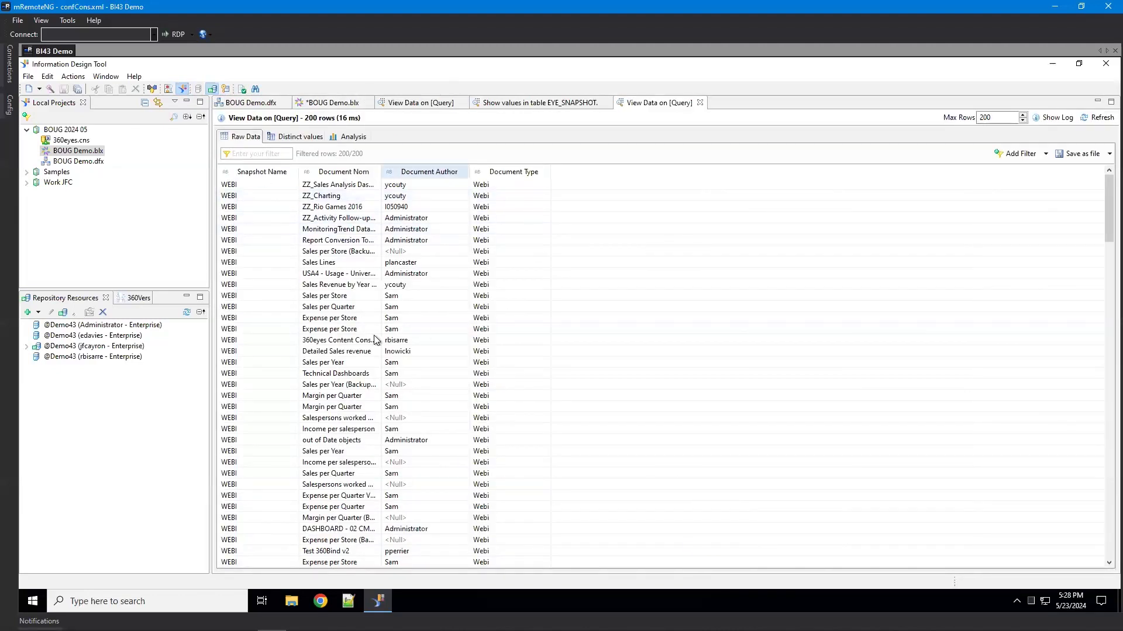
{"action": "double_click", "coordinate": [380, 171]}
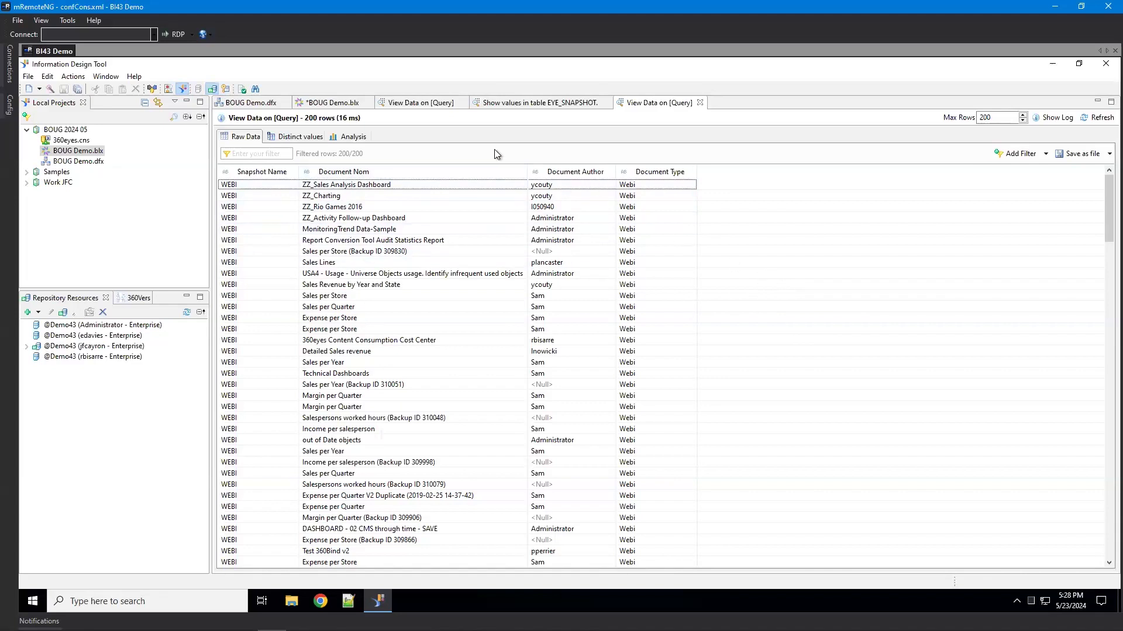
Step: Return to the BOUG Demo.blx business layer and save it with its edited query
{"action": "left_click", "coordinate": [330, 103]}
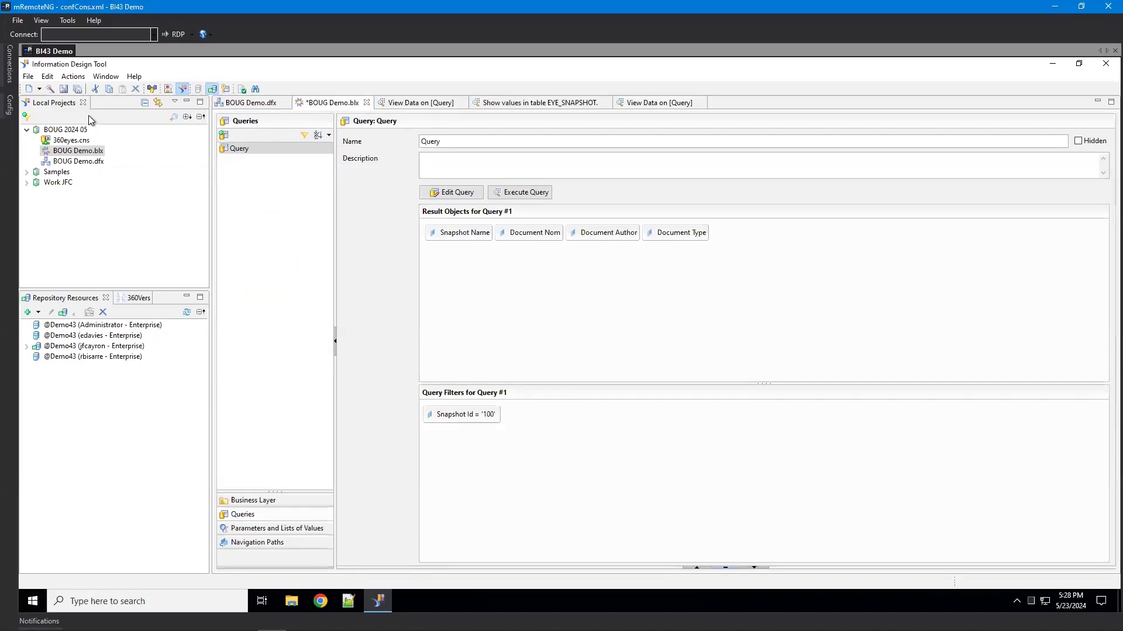
{"action": "left_click", "coordinate": [64, 89]}
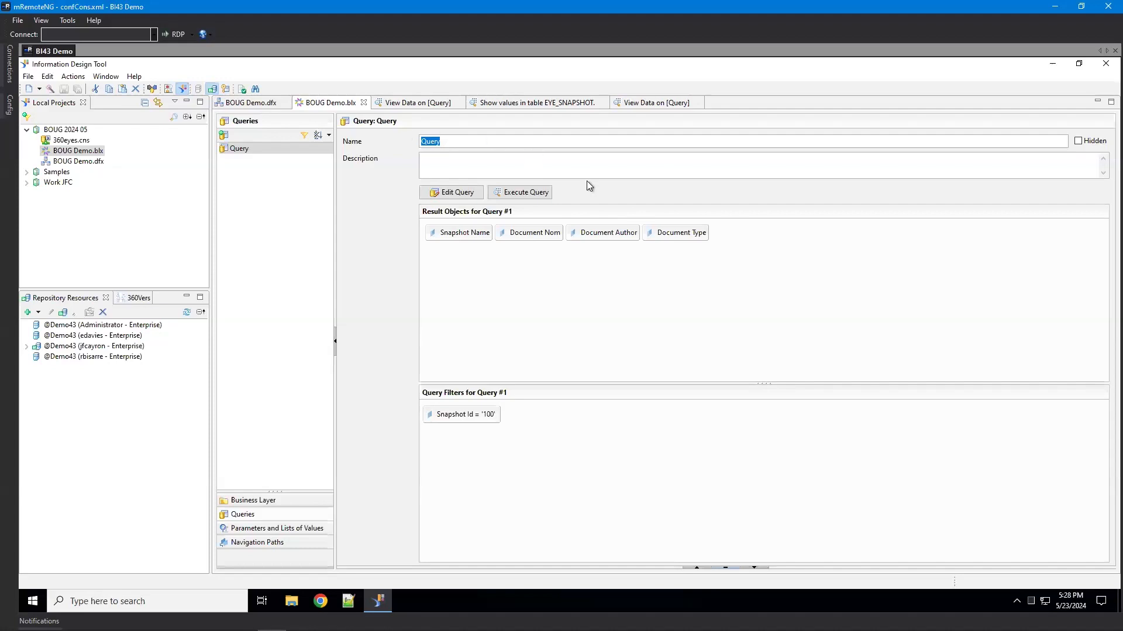
Step: Start publishing BOUG Demo.blx to a repository without integrity checks, look through the destination universe folders, and cancel without publishing
{"action": "right_click", "coordinate": [65, 153]}
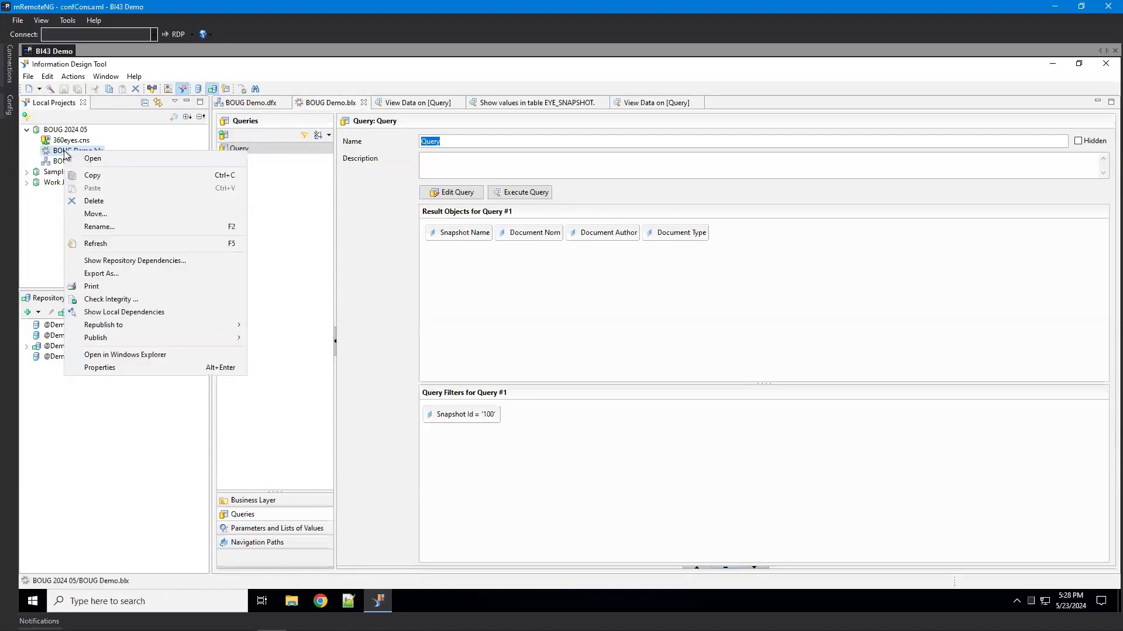
{"action": "mouse_move", "coordinate": [145, 338]}
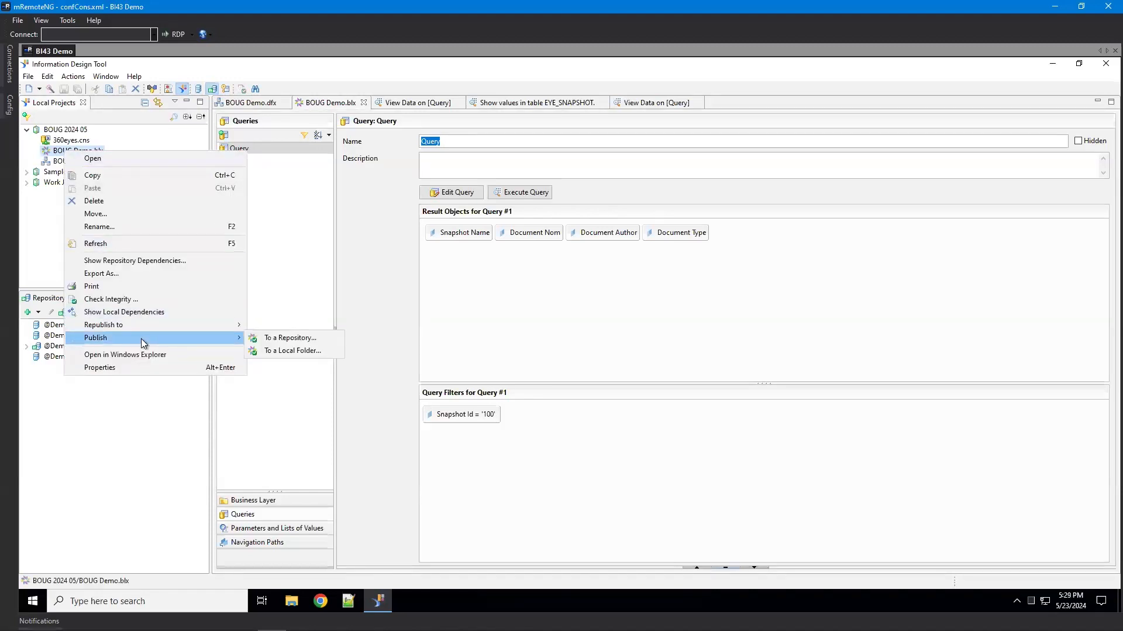
{"action": "left_click", "coordinate": [301, 342]}
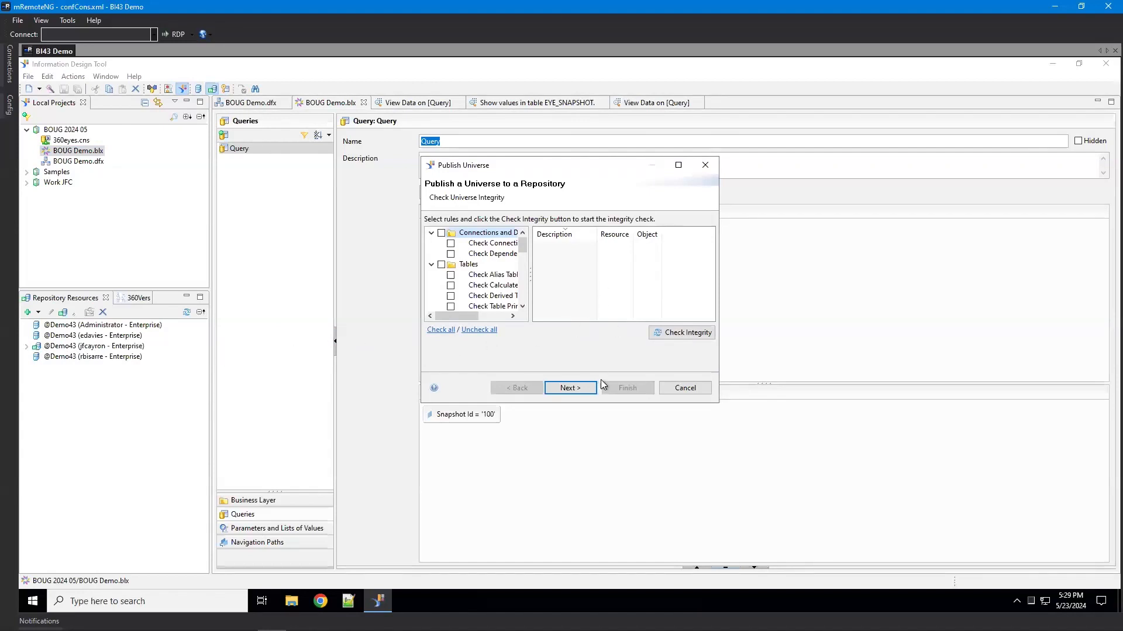
{"action": "left_click", "coordinate": [585, 392]}
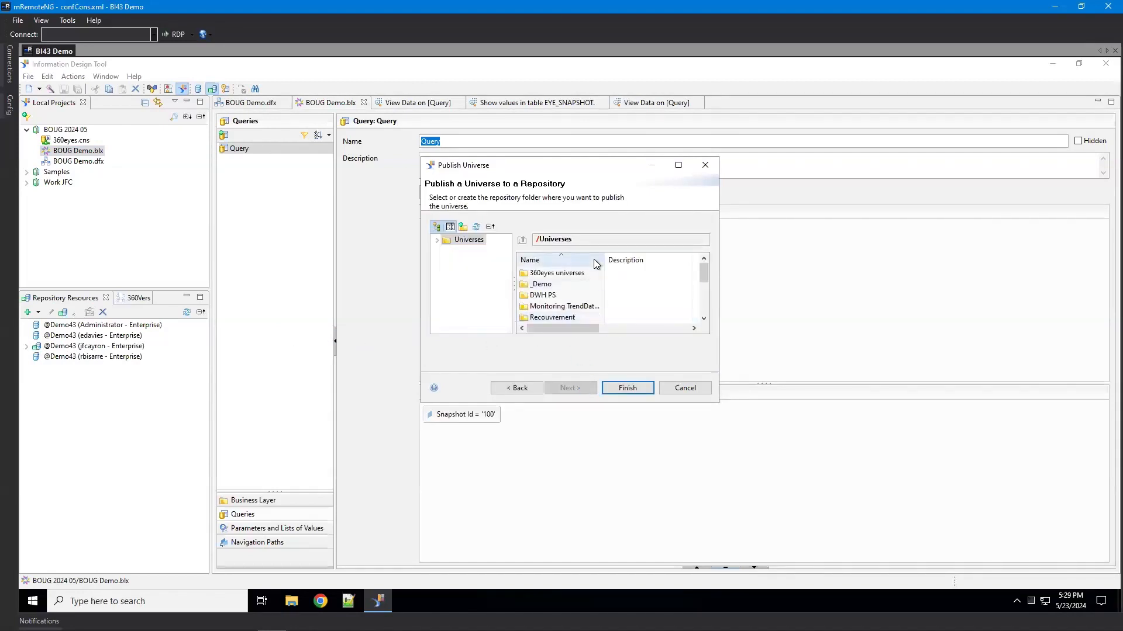
{"action": "scroll", "coordinate": [574, 281], "scroll_direction": "down", "scroll_amount": 3}
{"action": "scroll", "coordinate": [576, 273], "scroll_direction": "up", "scroll_amount": 5}
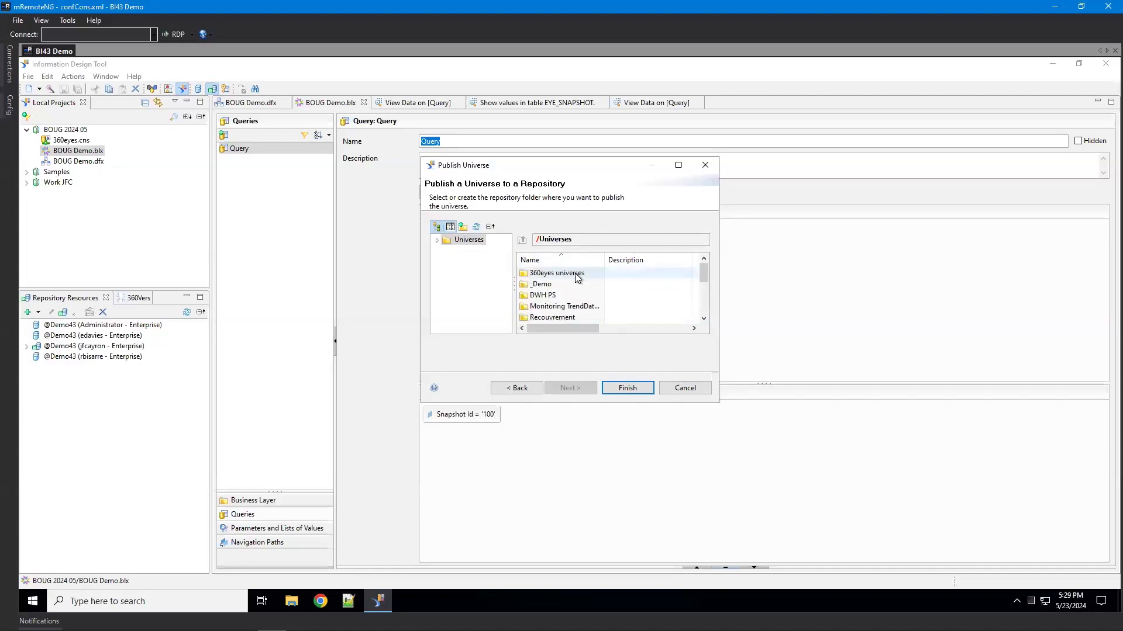
{"action": "left_click", "coordinate": [685, 388]}
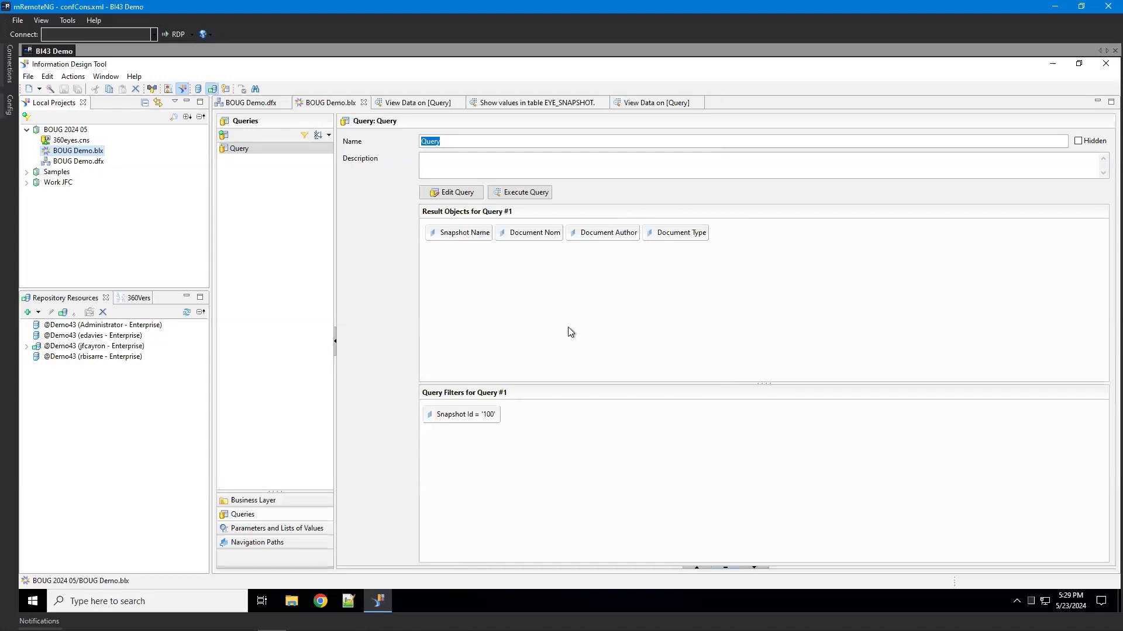
Step: View the SQL script generated by the saved query, examine its inner join and WHERE clause, and leave the query unchanged
{"action": "left_click", "coordinate": [456, 194]}
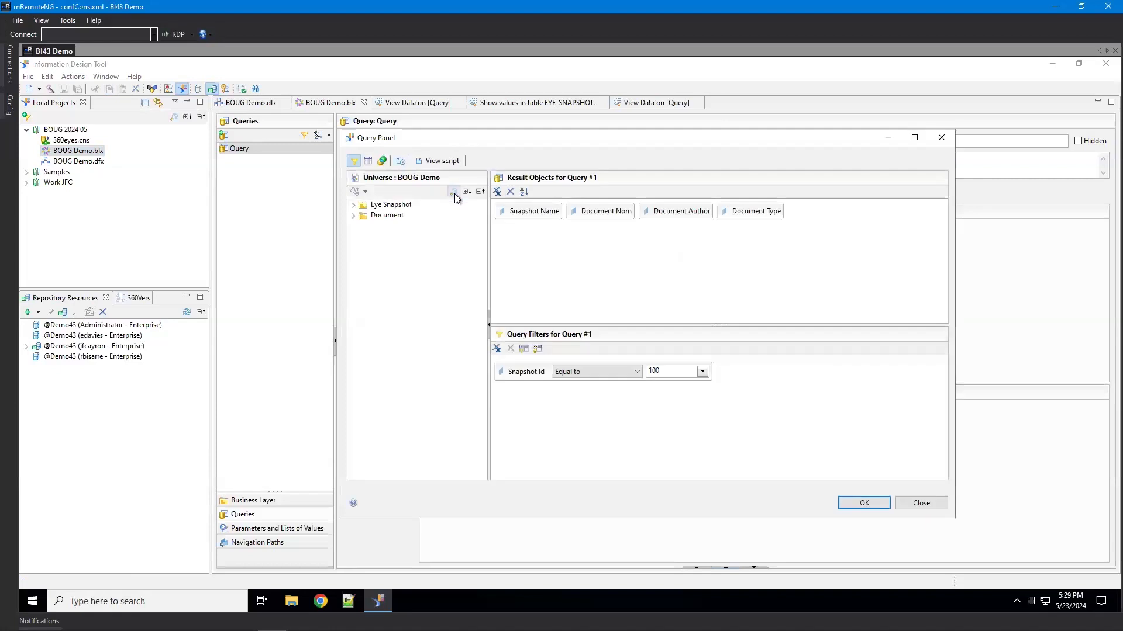
{"action": "left_click", "coordinate": [443, 161]}
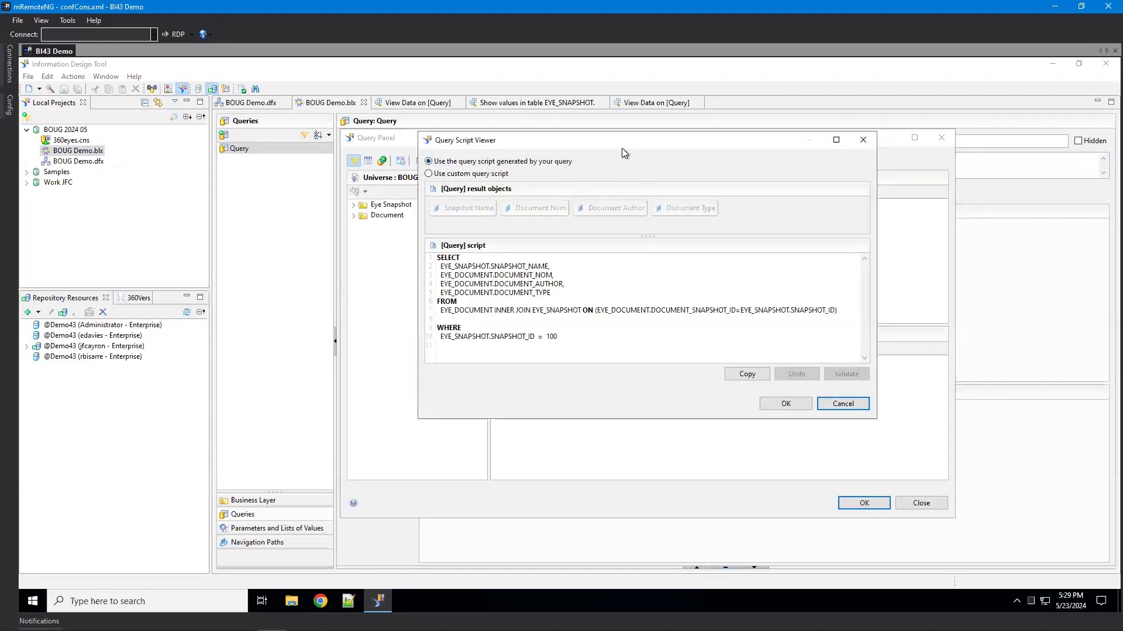
{"action": "left_click_drag", "start_coordinate": [623, 142], "coordinate": [522, 106]}
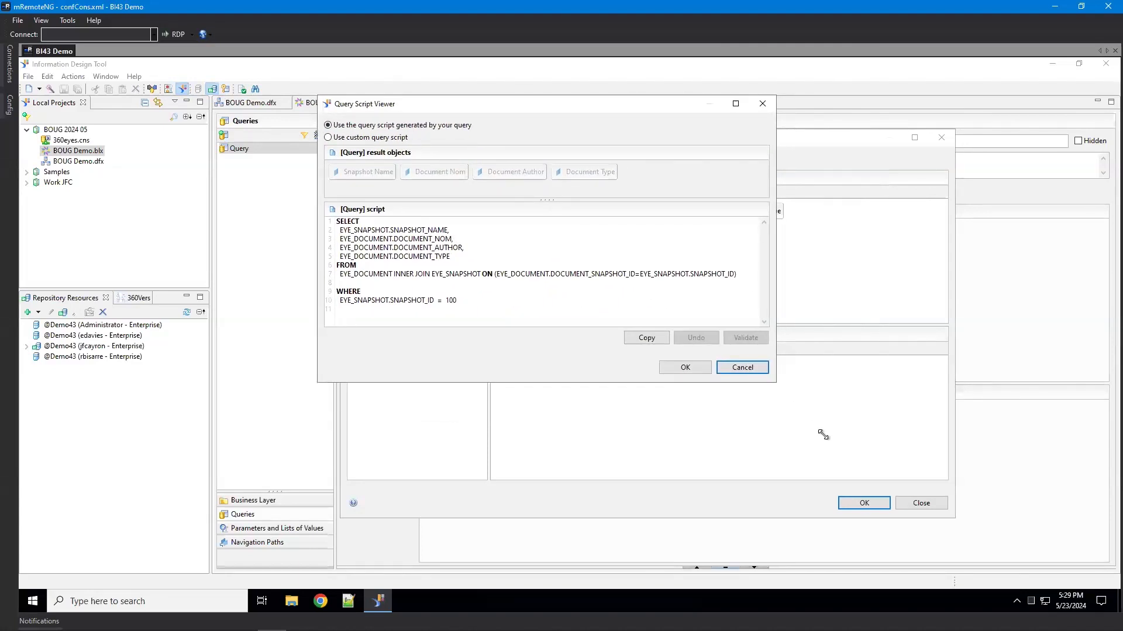
{"action": "left_click_drag", "start_coordinate": [823, 434], "coordinate": [848, 437]}
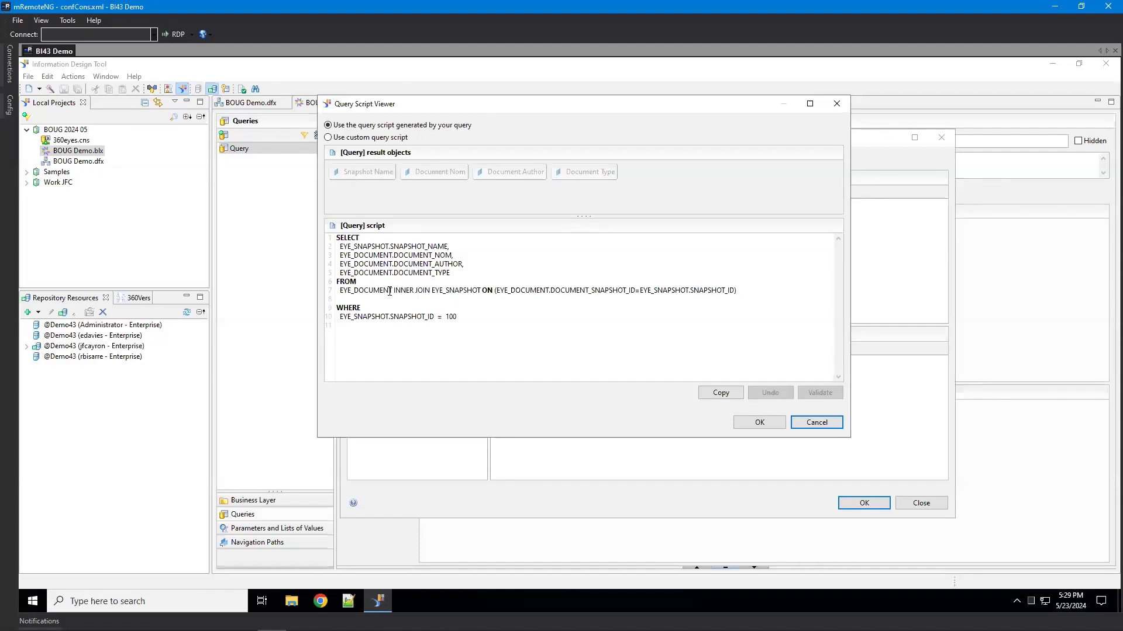
{"action": "left_click_drag", "start_coordinate": [393, 292], "coordinate": [736, 293]}
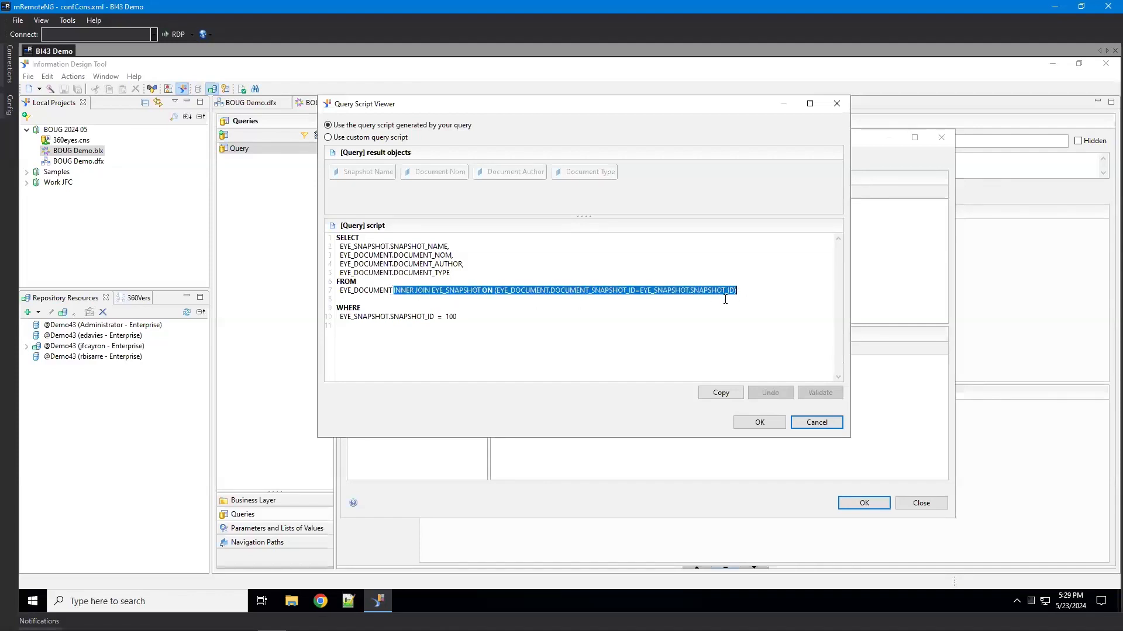
{"action": "left_click_drag", "start_coordinate": [457, 316], "coordinate": [336, 307]}
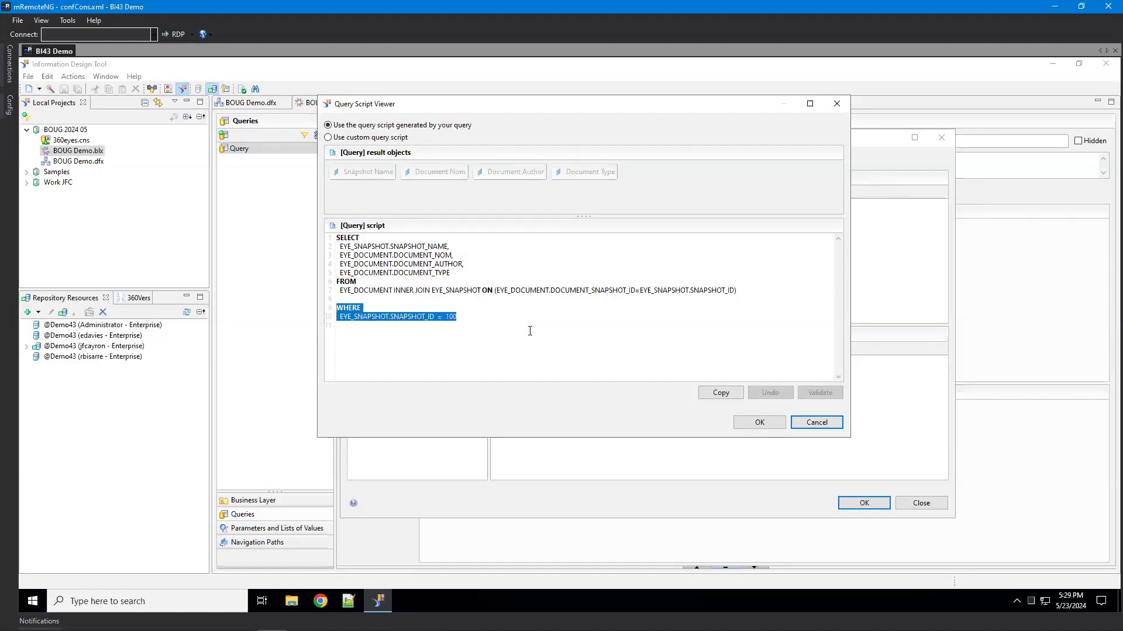
{"action": "left_click", "coordinate": [819, 423]}
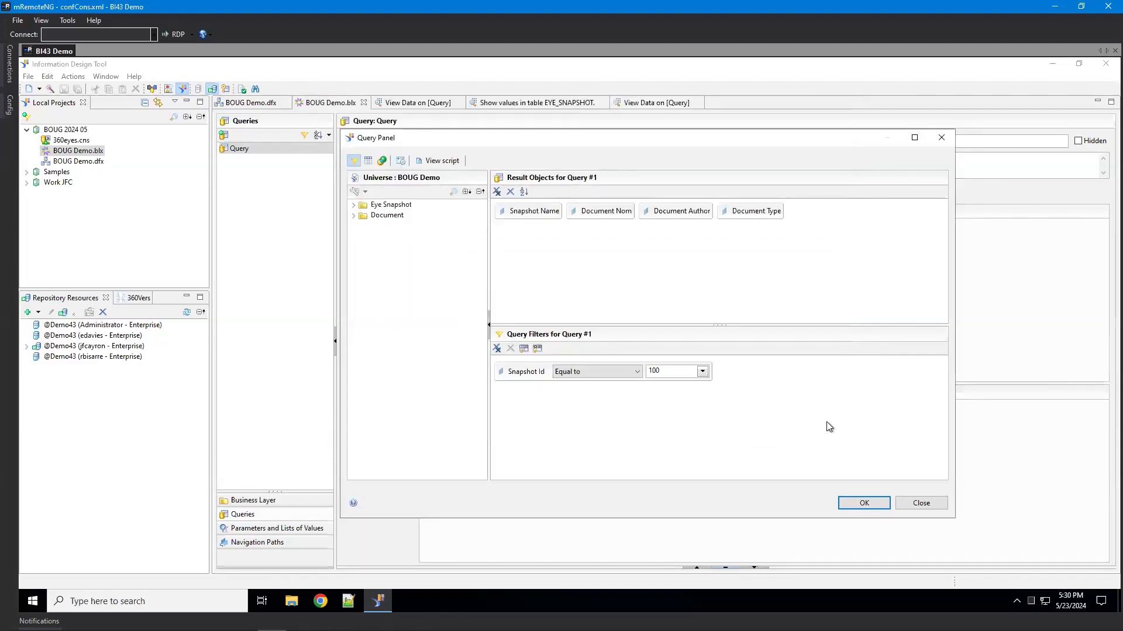
{"action": "left_click", "coordinate": [929, 506]}
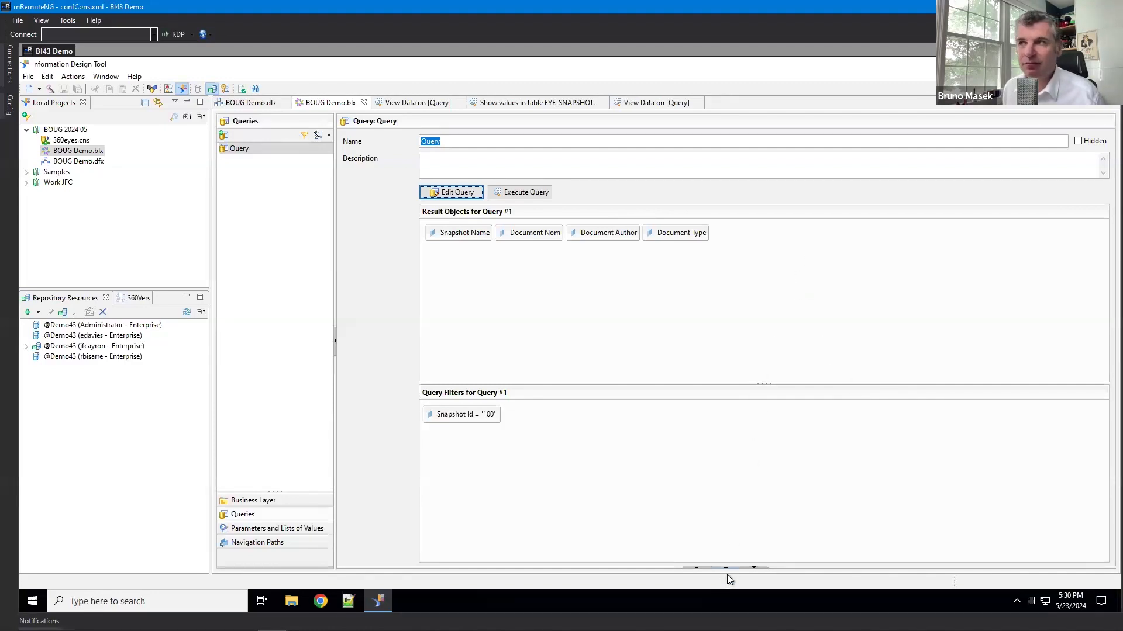
{"action": "key", "text": "alt+Tab"}
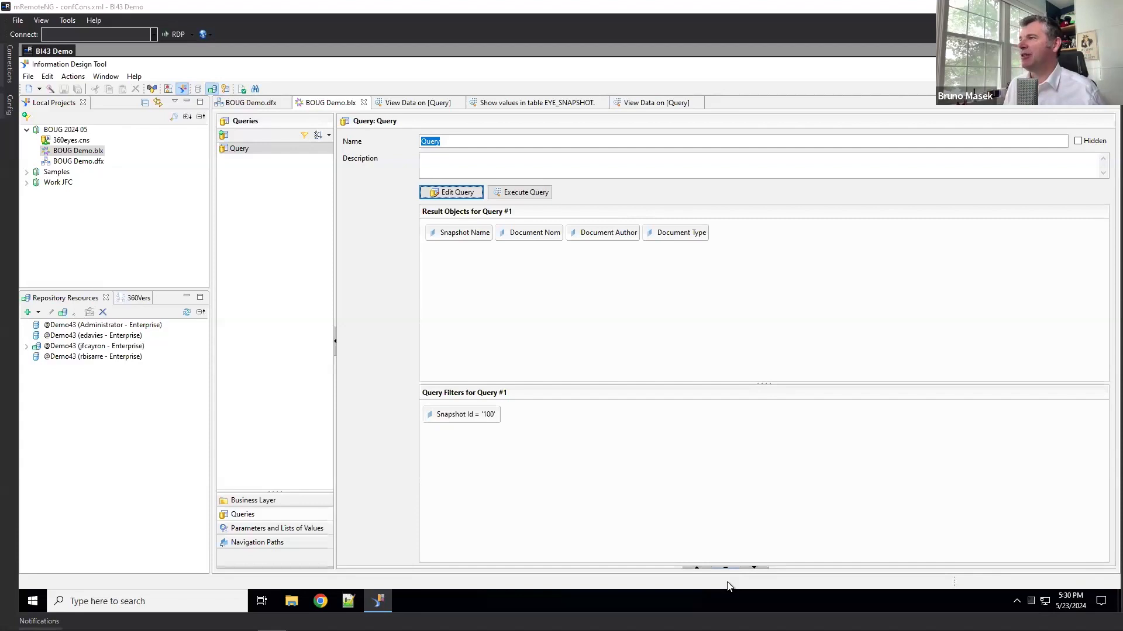